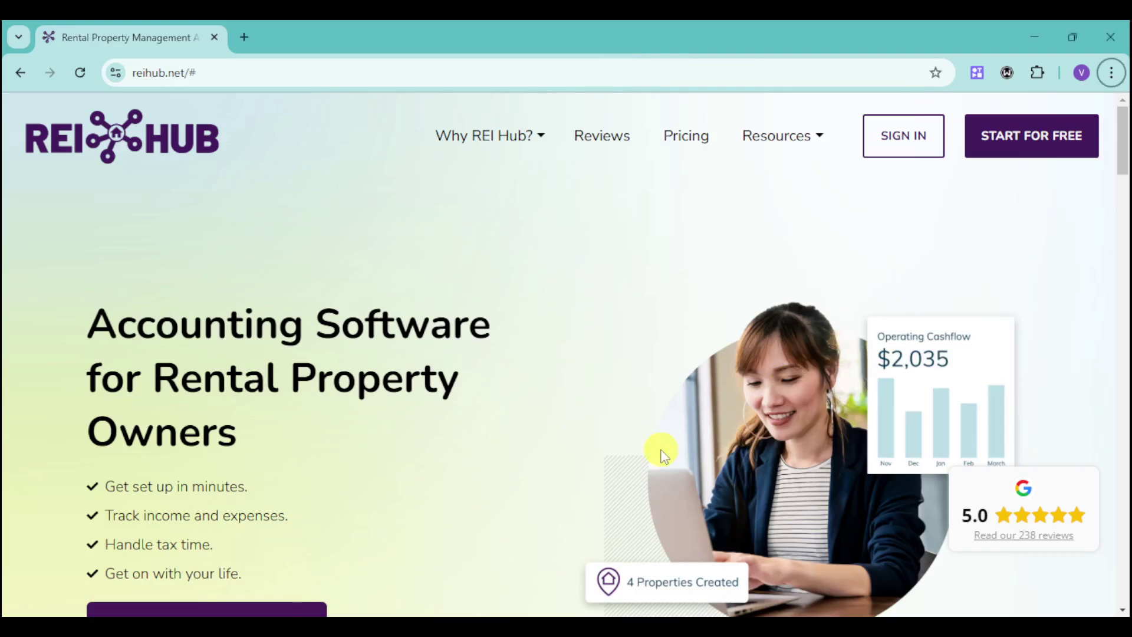
- Review the homepage features and the feature table comparing REI Hub with rental spreadsheets, then return to the homepage
scroll(643, 397, down, 6)
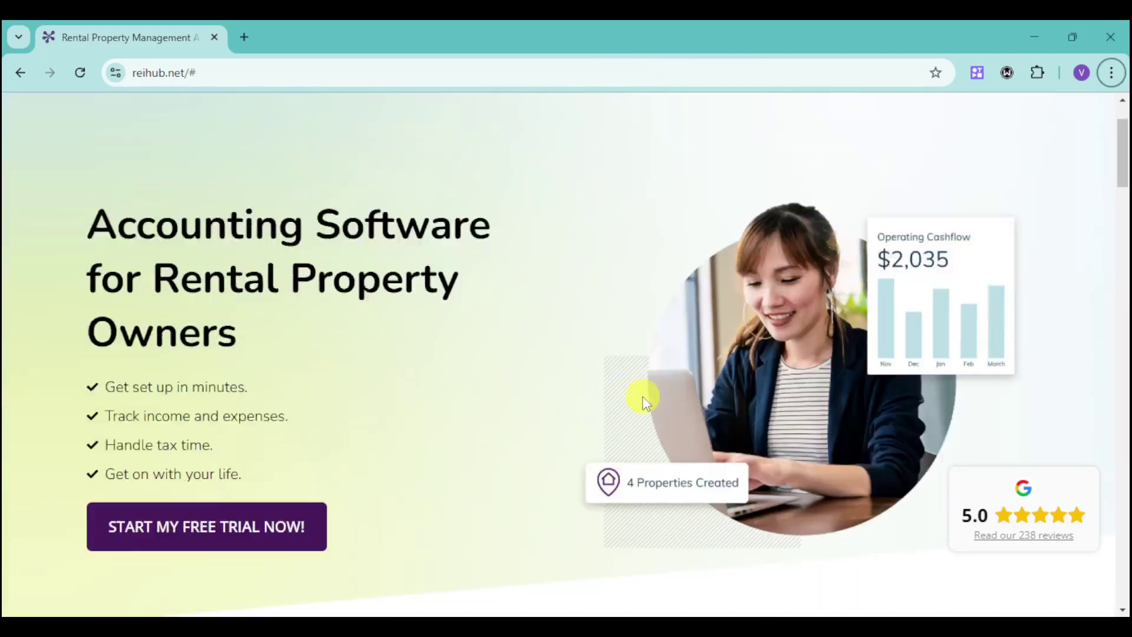
scroll(645, 402, down, 15)
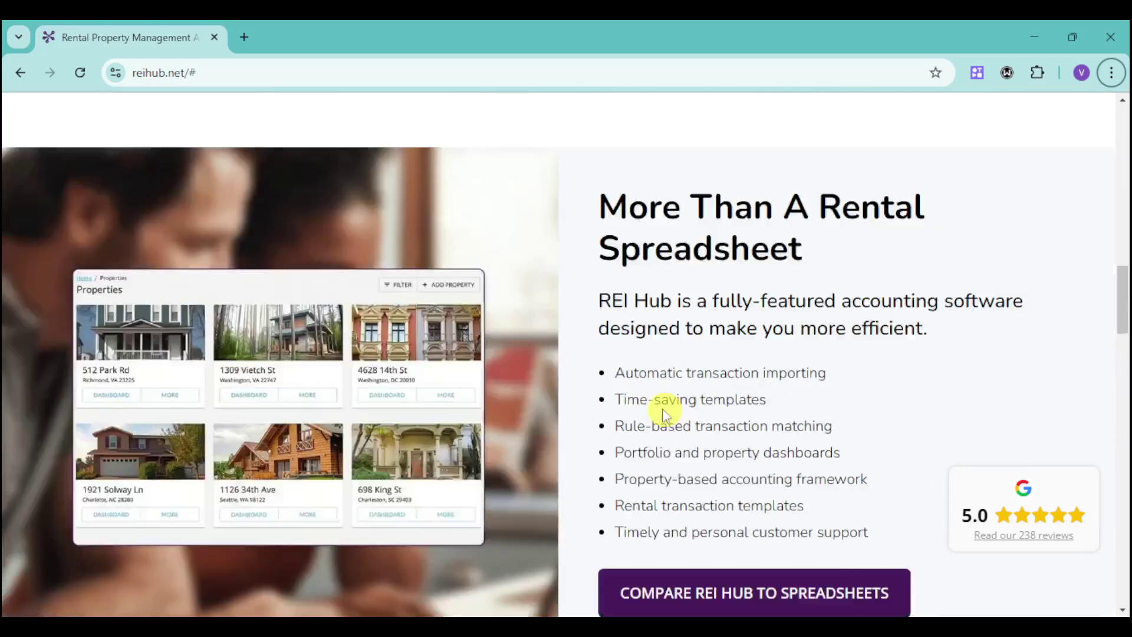
scroll(649, 308, up, 3)
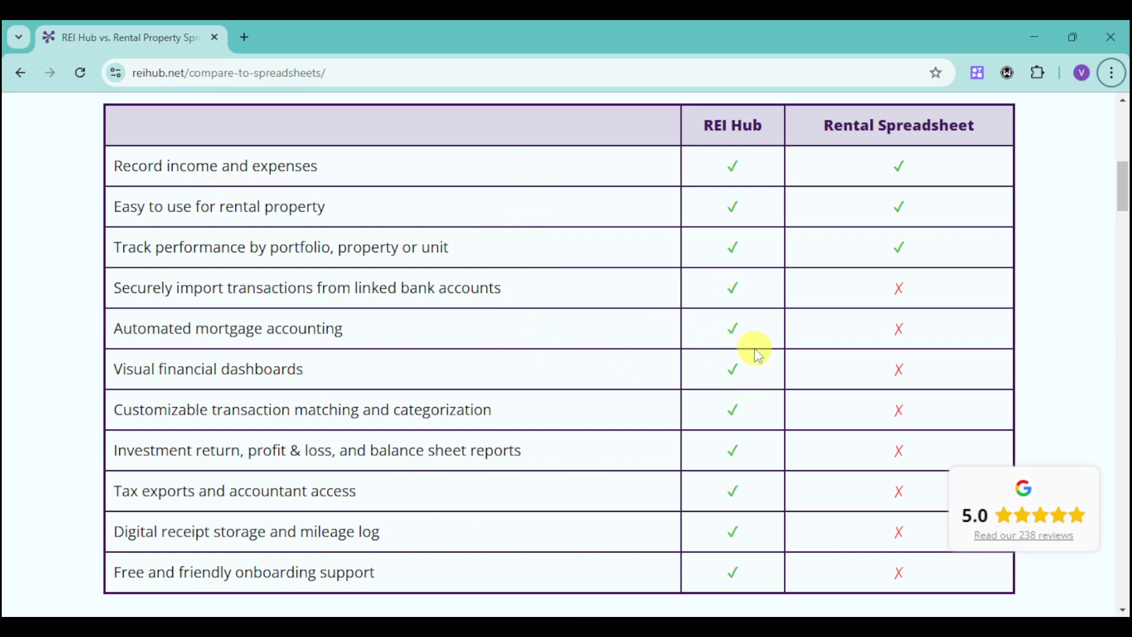
scroll(727, 370, down, 3)
scroll(727, 370, down, 2)
scroll(726, 370, up, 6)
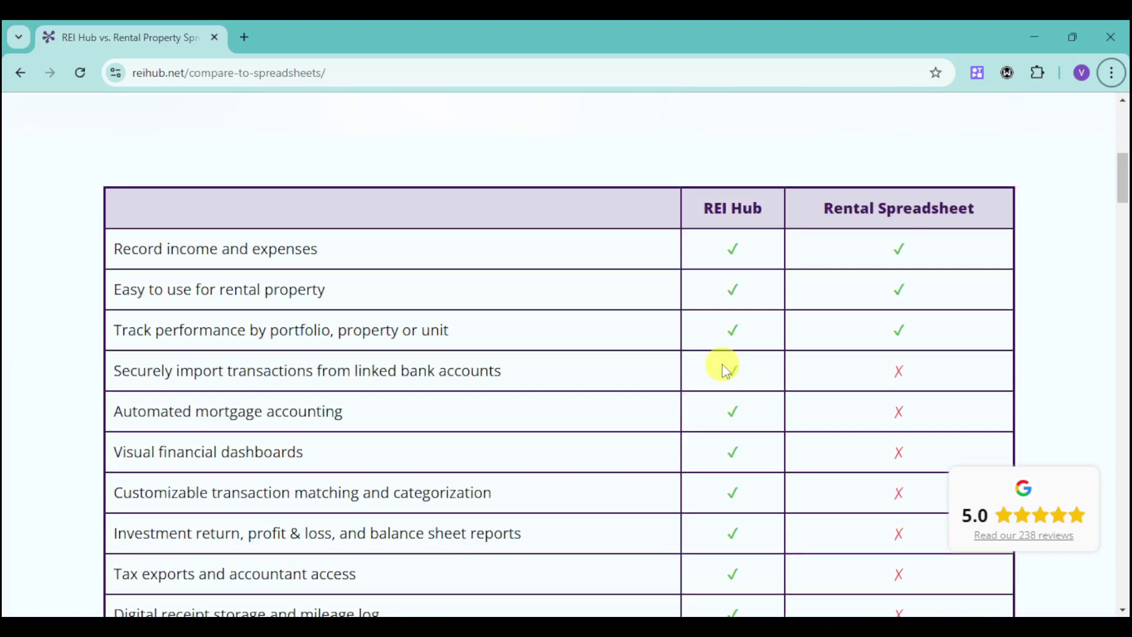
key(alt+Left)
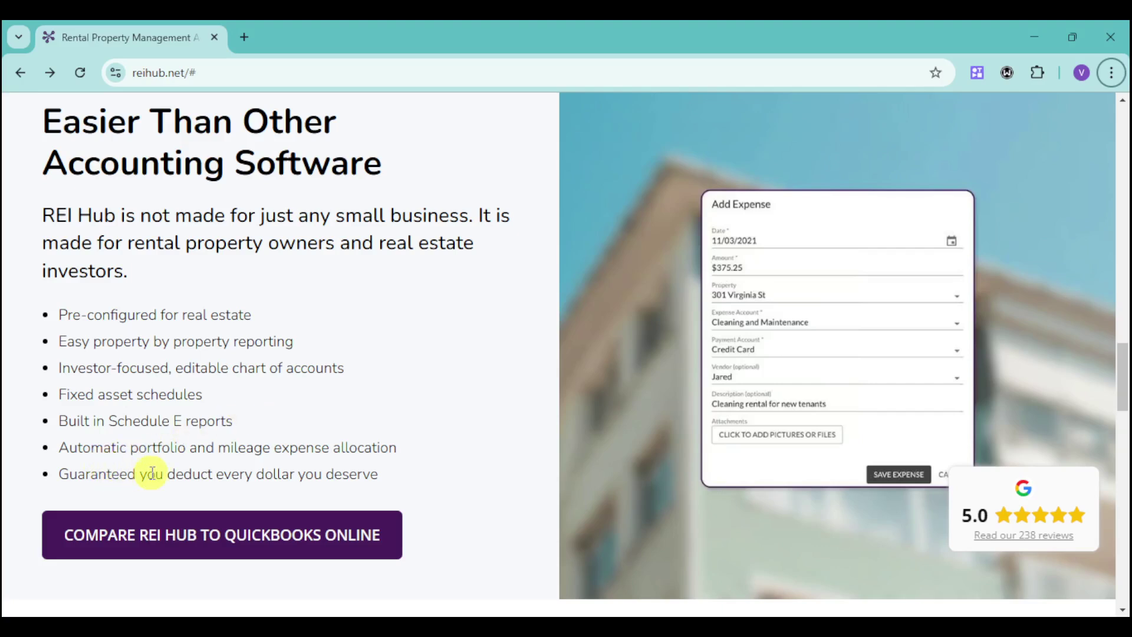
- Review the tax deduction benefit and the feature table comparing REI Hub with QuickBooks Online, and return to the homepage
drag(167, 474, 392, 475)
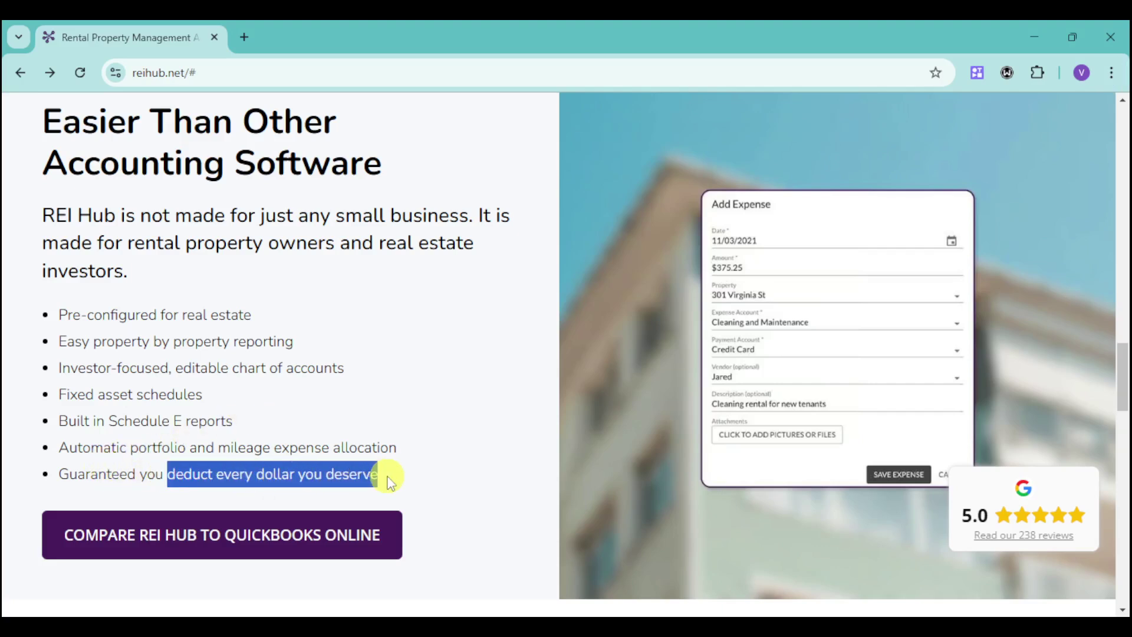
click(423, 384)
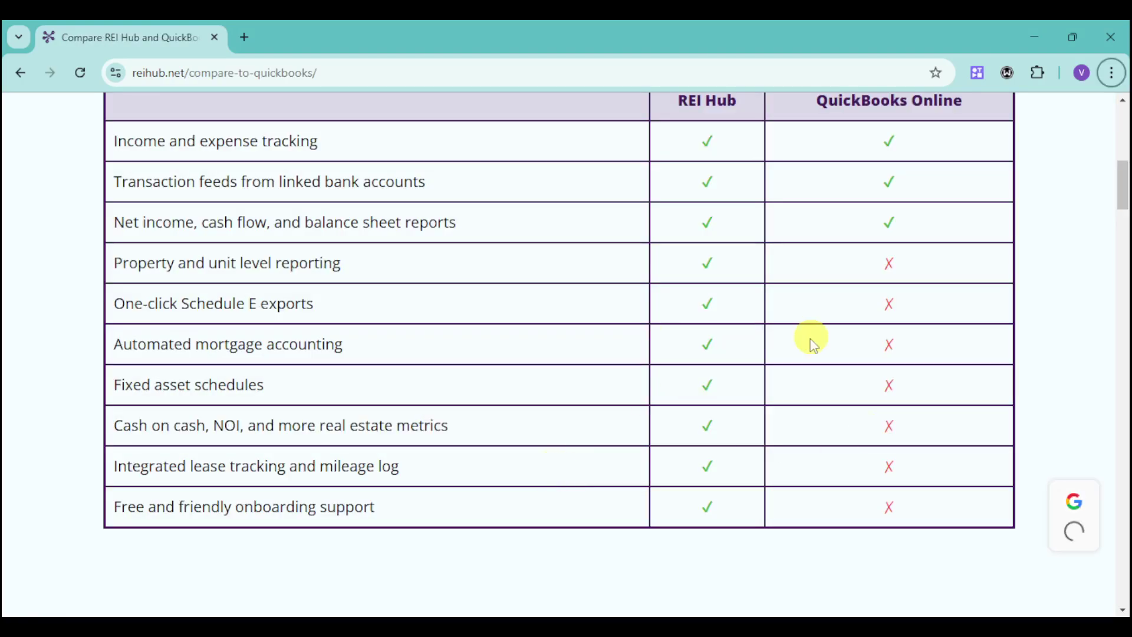
scroll(648, 336, up, 1)
scroll(791, 369, down, 1)
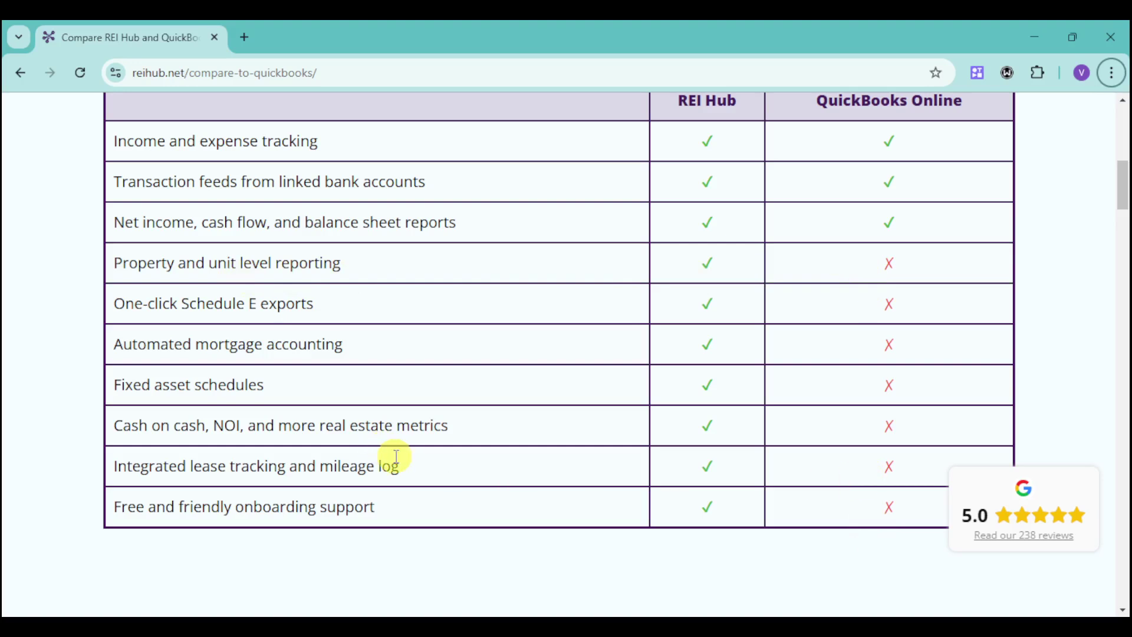
key(alt+Left)
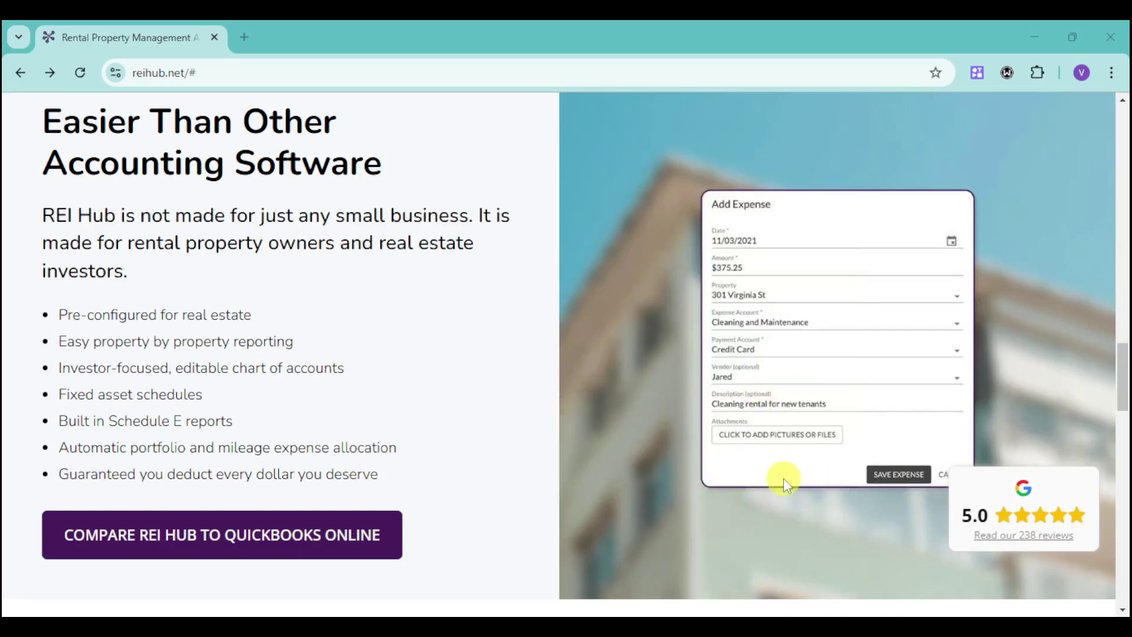
- Start the free trial from the homepage and begin the profile setup questions
scroll(678, 525, up, 20)
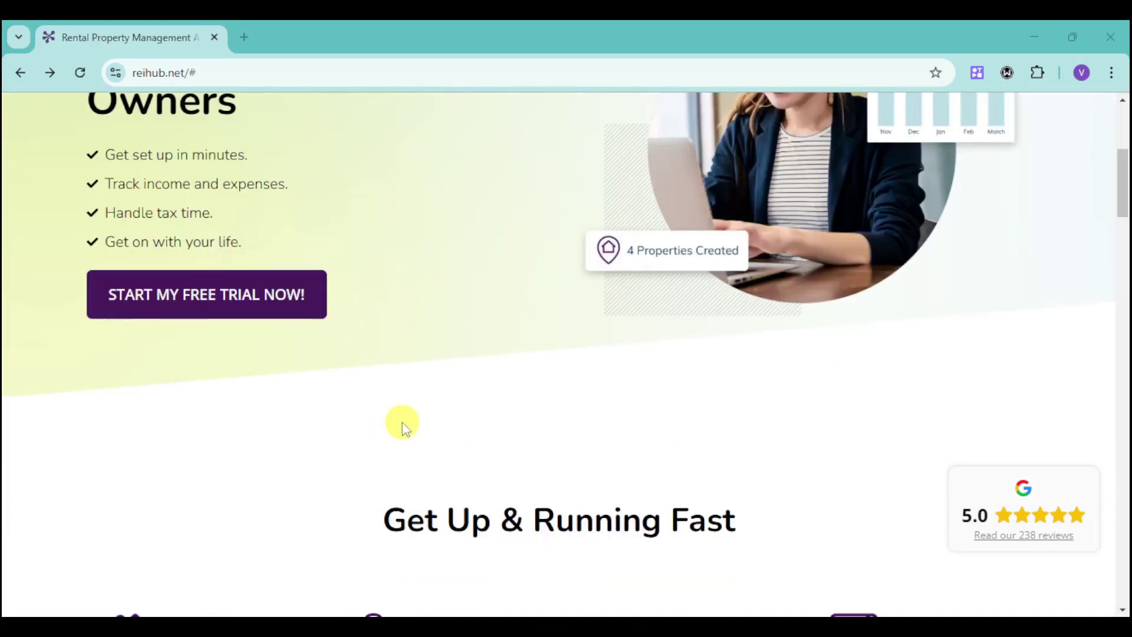
scroll(403, 426, up, 5)
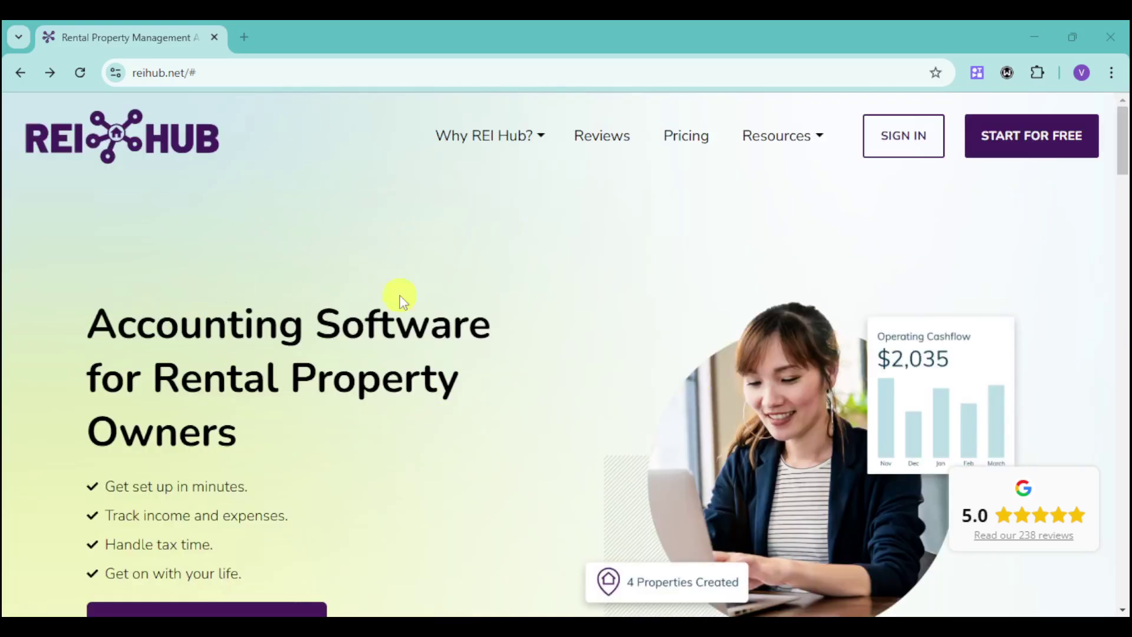
scroll(561, 388, down, 5)
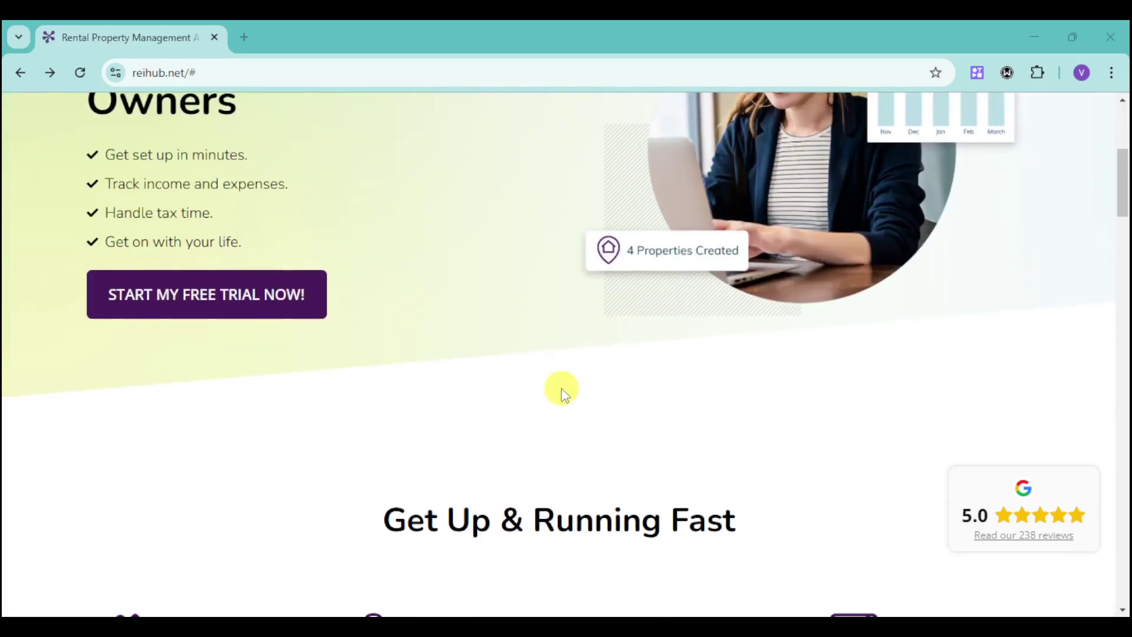
scroll(463, 352, up, 4)
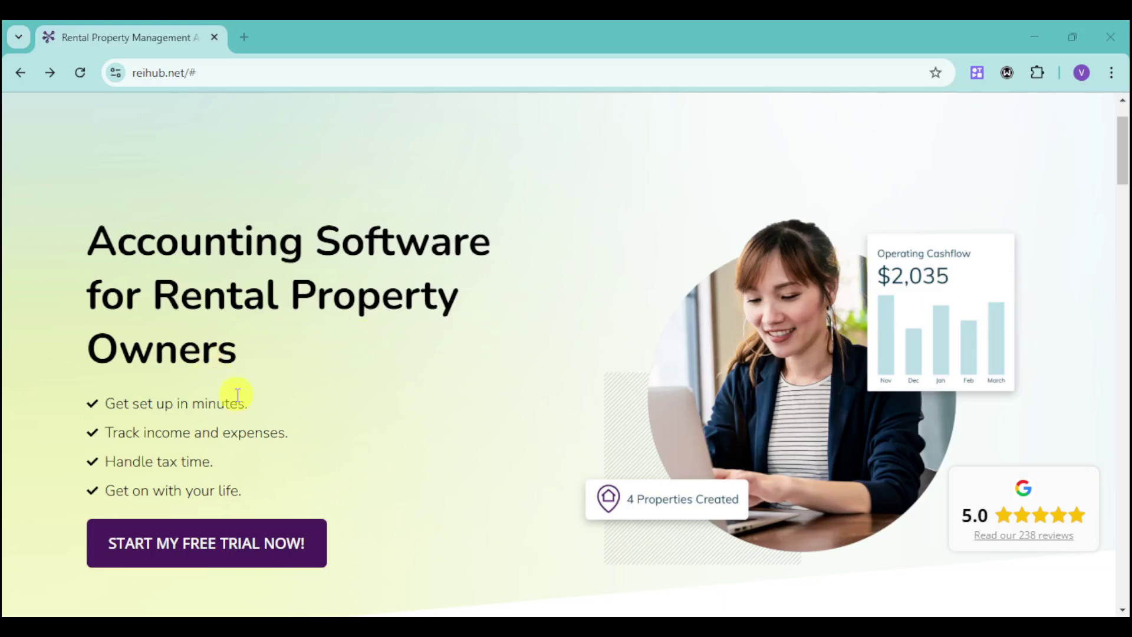
click(218, 558)
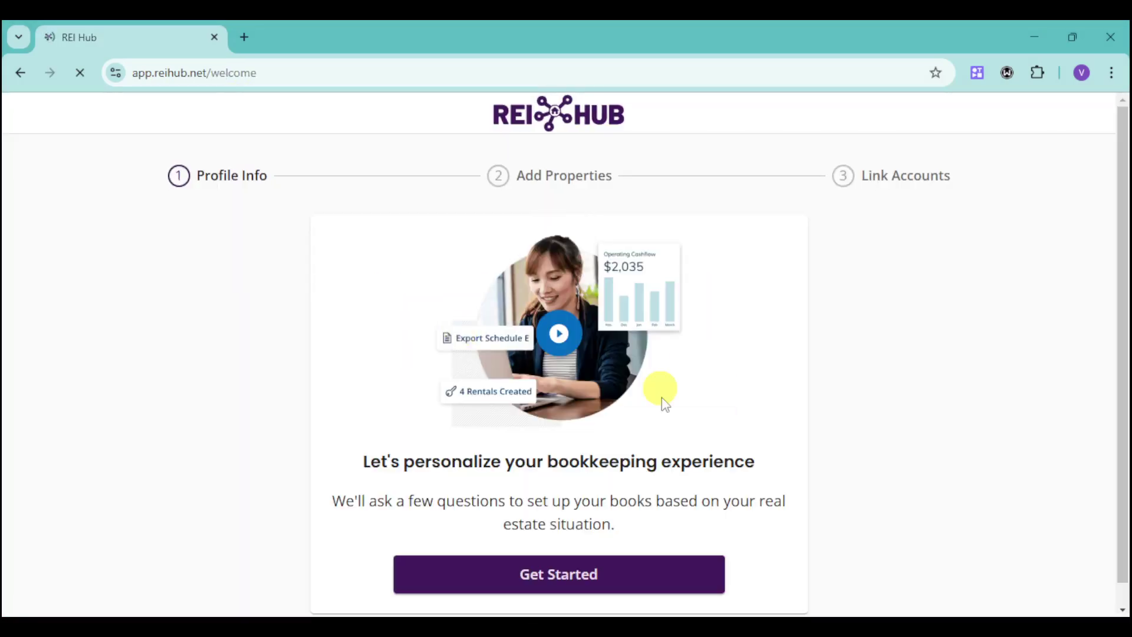
click(503, 571)
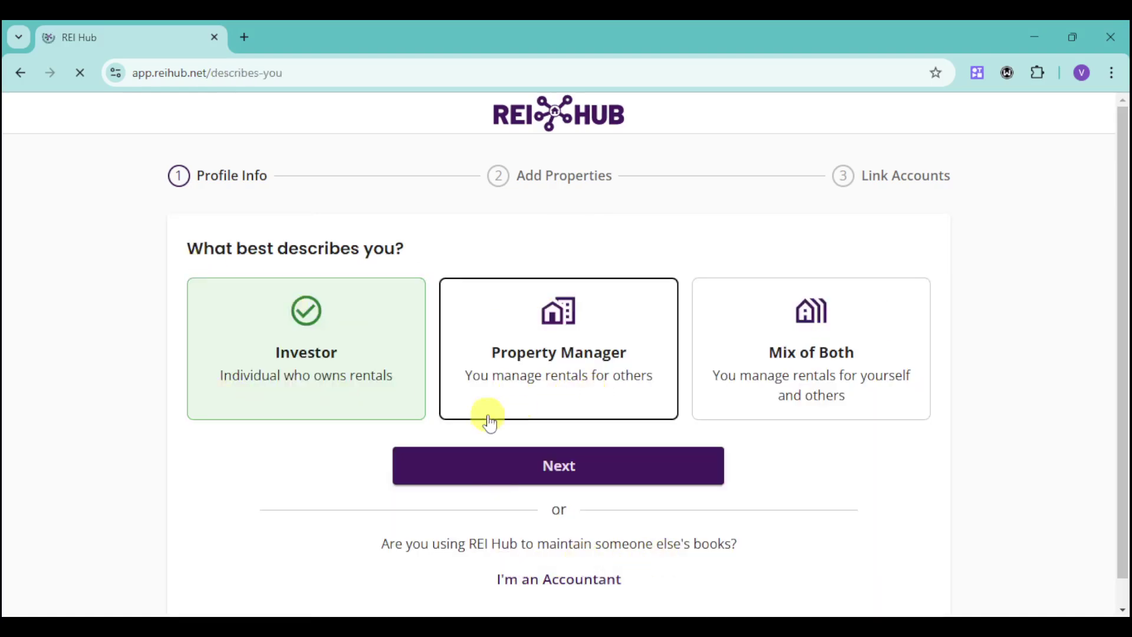
- Submit the profile as an investor managing their own rentals, with 1 unit, less than a year's experience and bookkeeping in spreadsheets
click(555, 475)
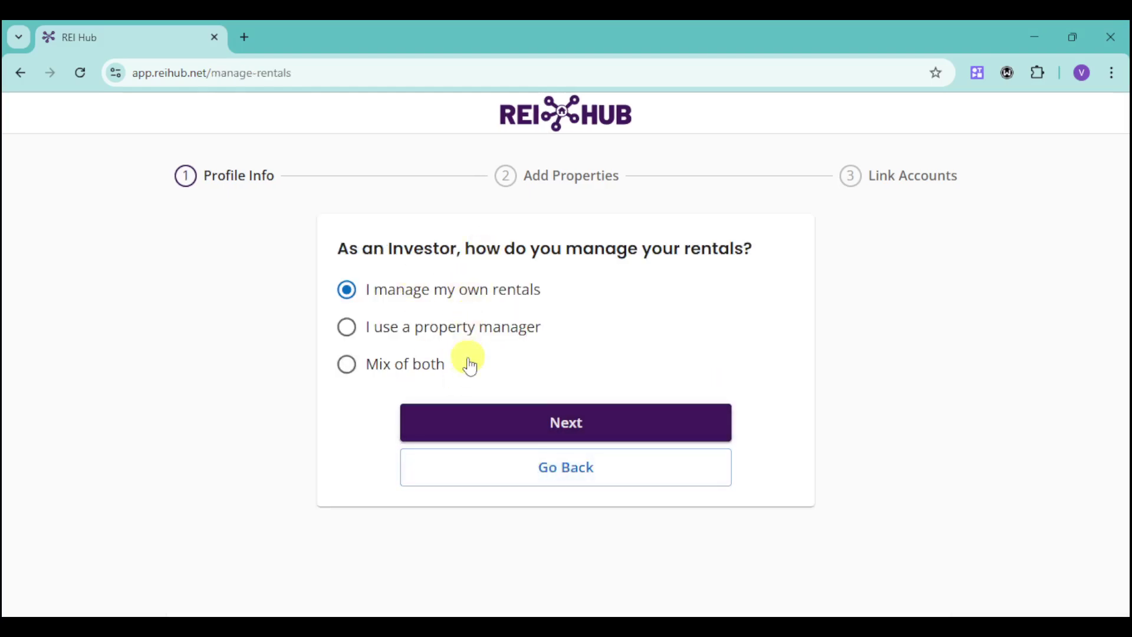
click(627, 423)
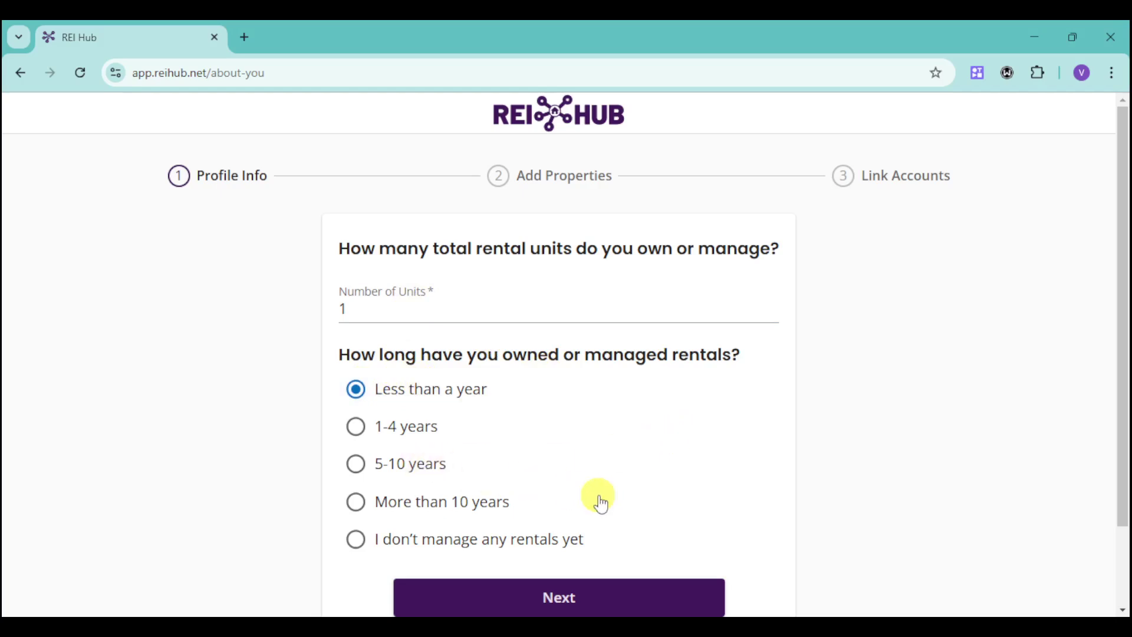
scroll(614, 518, down, 2)
click(571, 504)
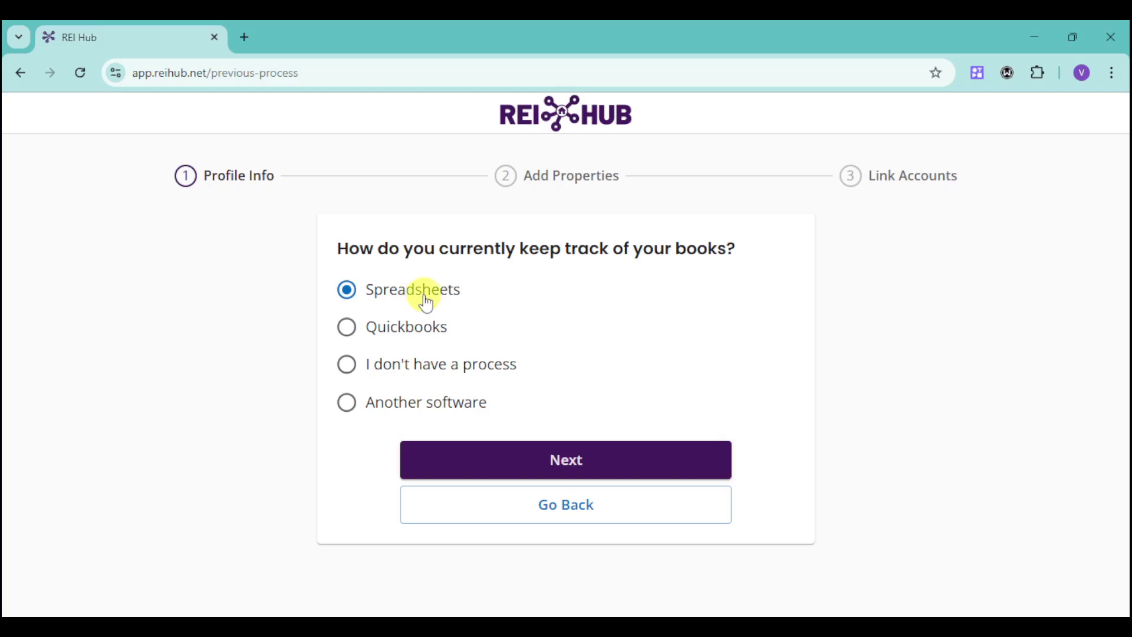
click(590, 458)
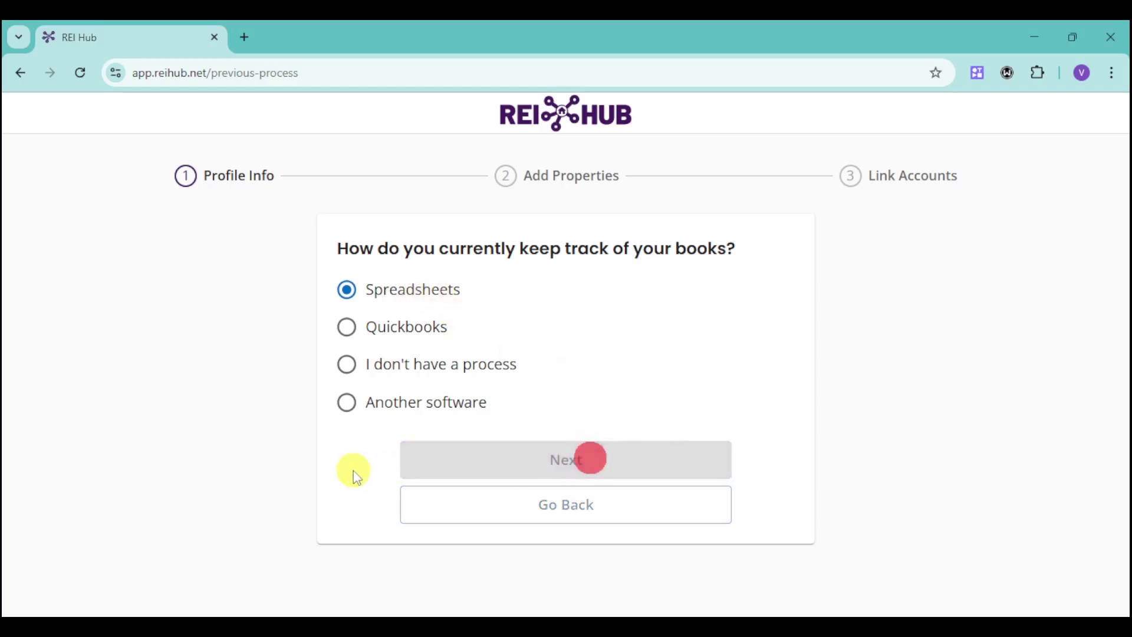
- Save the portfolio setup with the prefilled portfolio name and the bookkeeping start date 01/01/2025
click(404, 296)
click(434, 367)
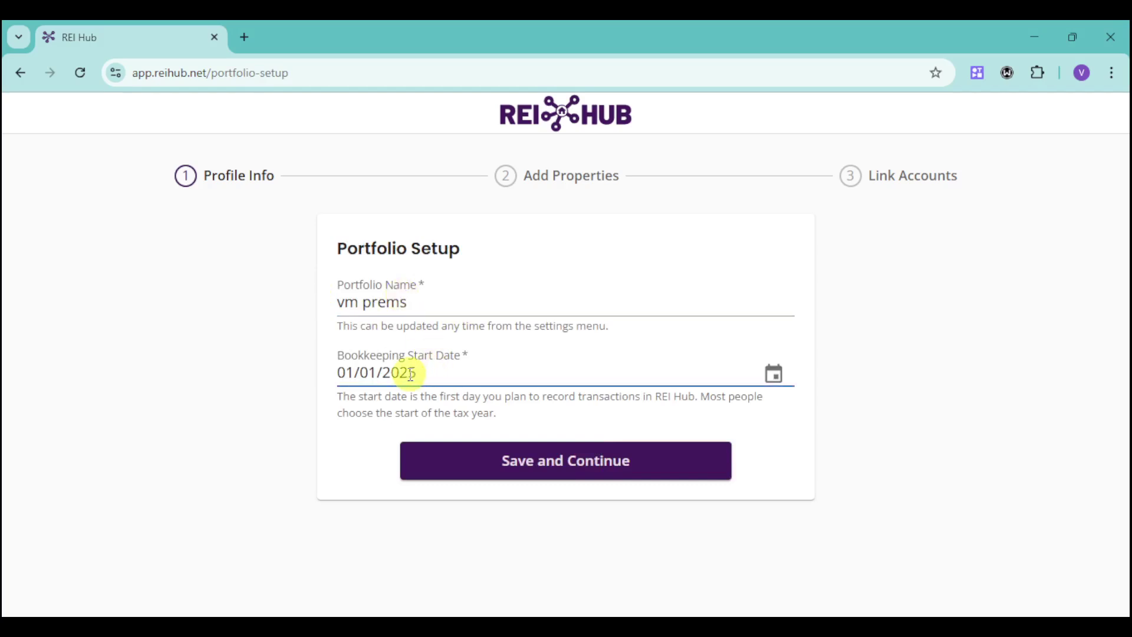
click(515, 394)
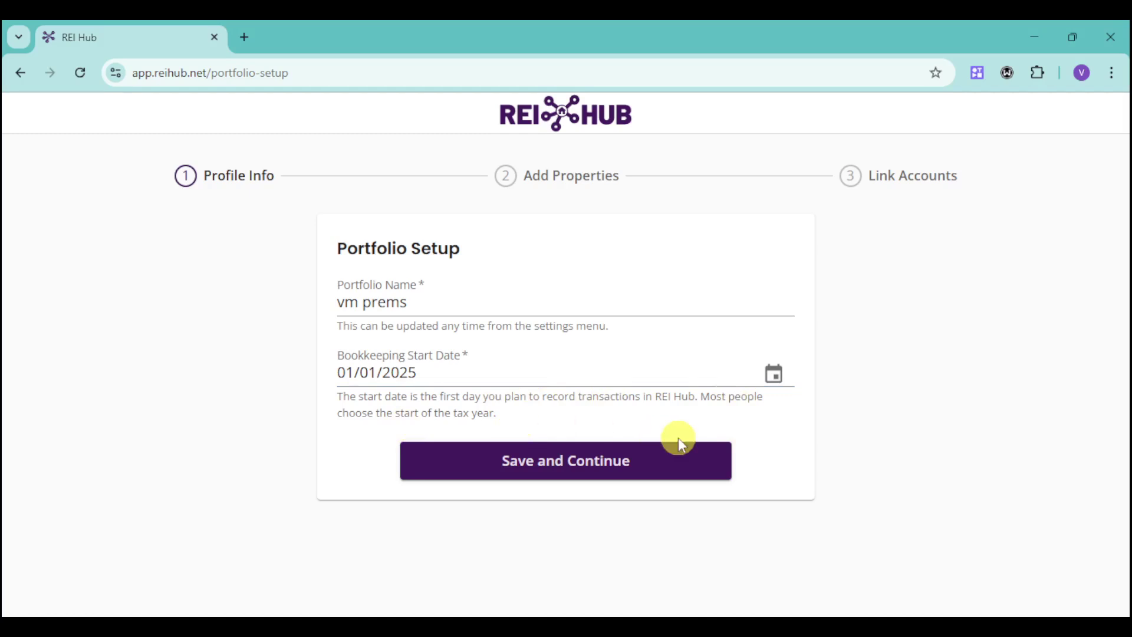
click(620, 464)
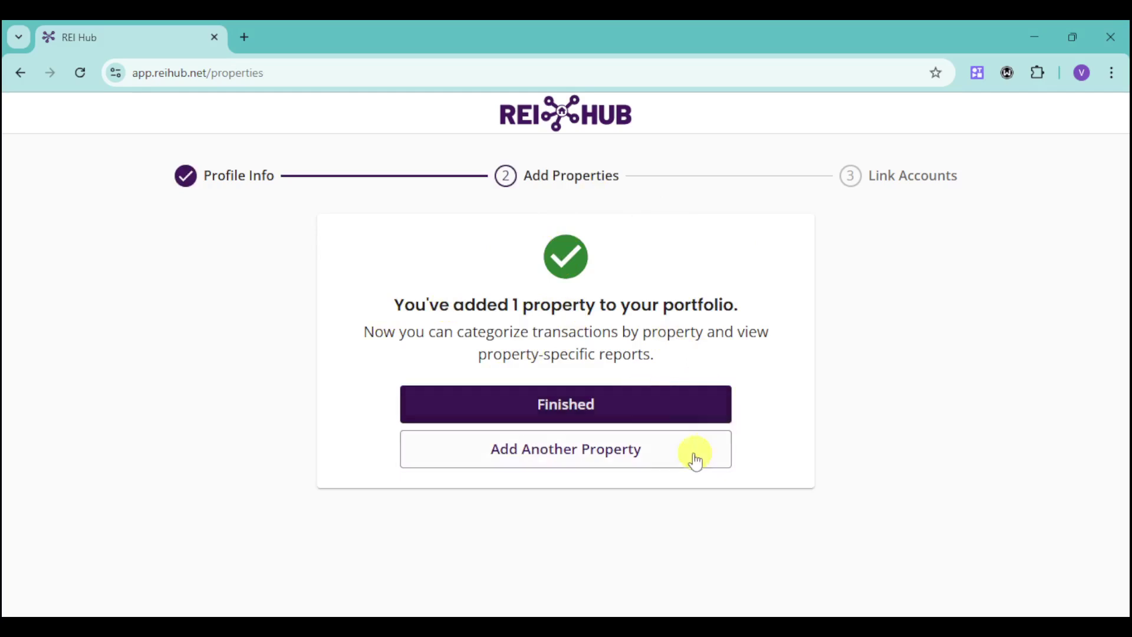
click(536, 457)
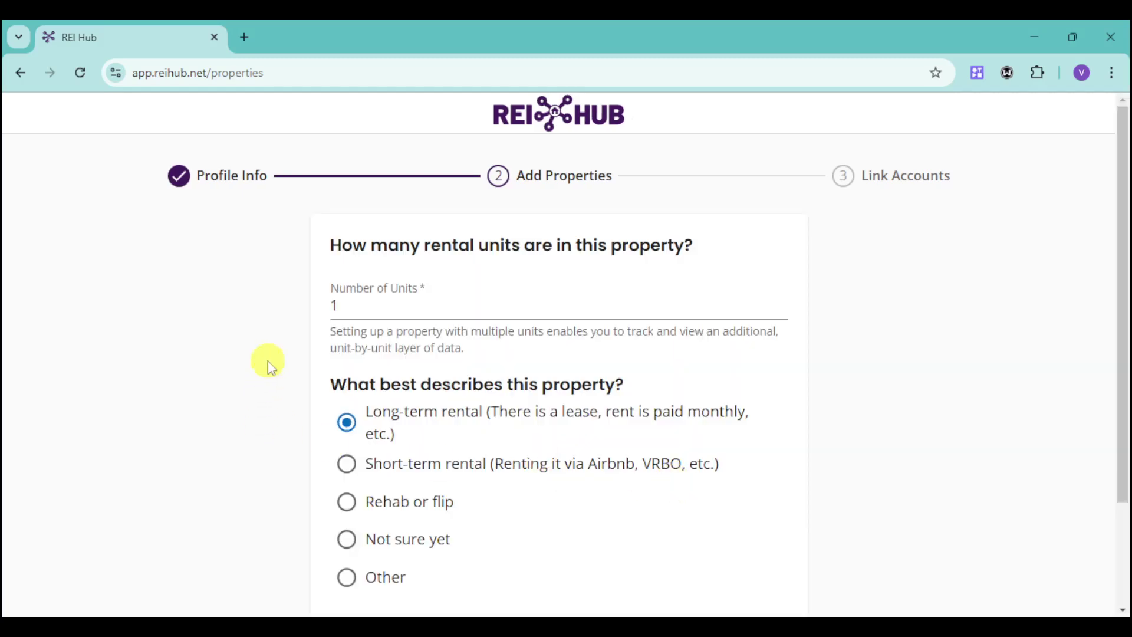
scroll(586, 503, down, 2)
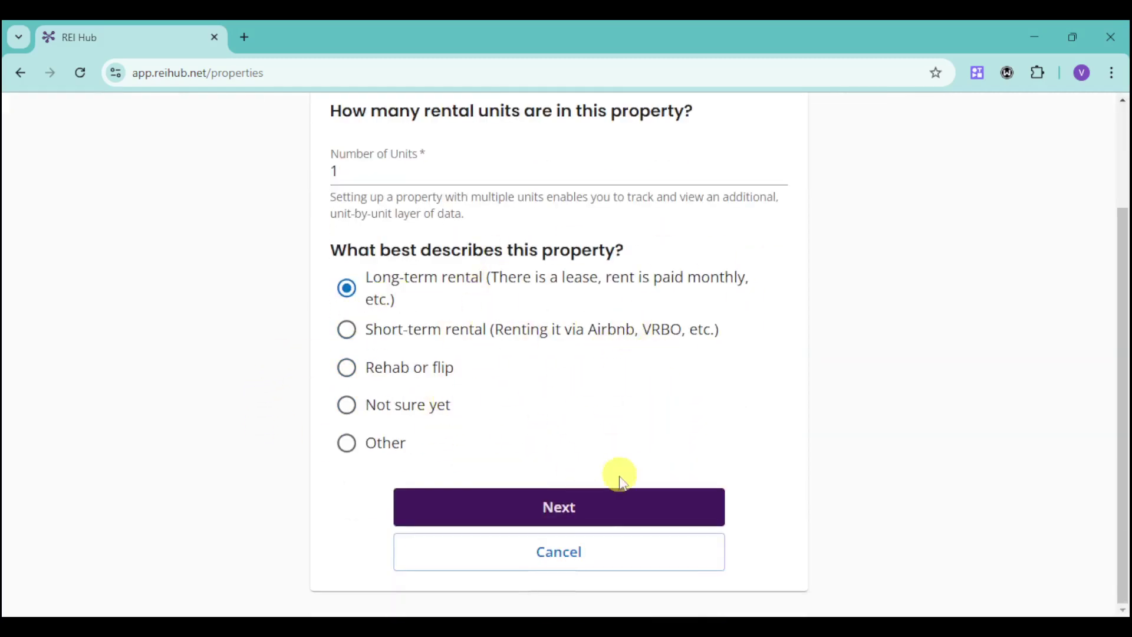
click(610, 501)
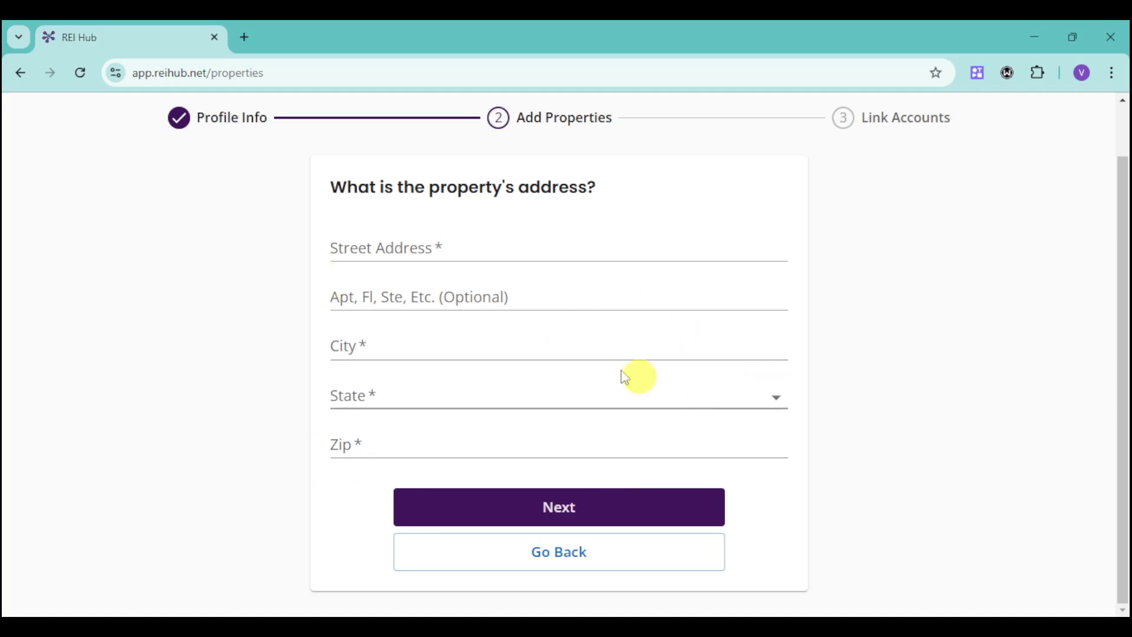
click(633, 559)
click(617, 557)
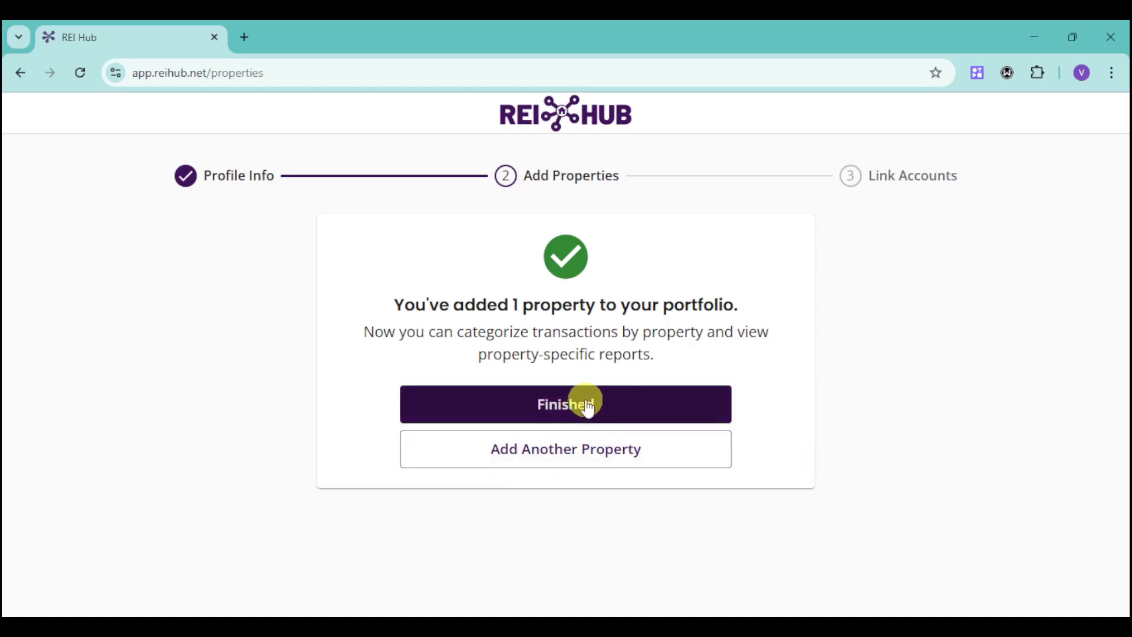
- Finish adding properties and start linking a financial account through Plaid as a guest
click(647, 409)
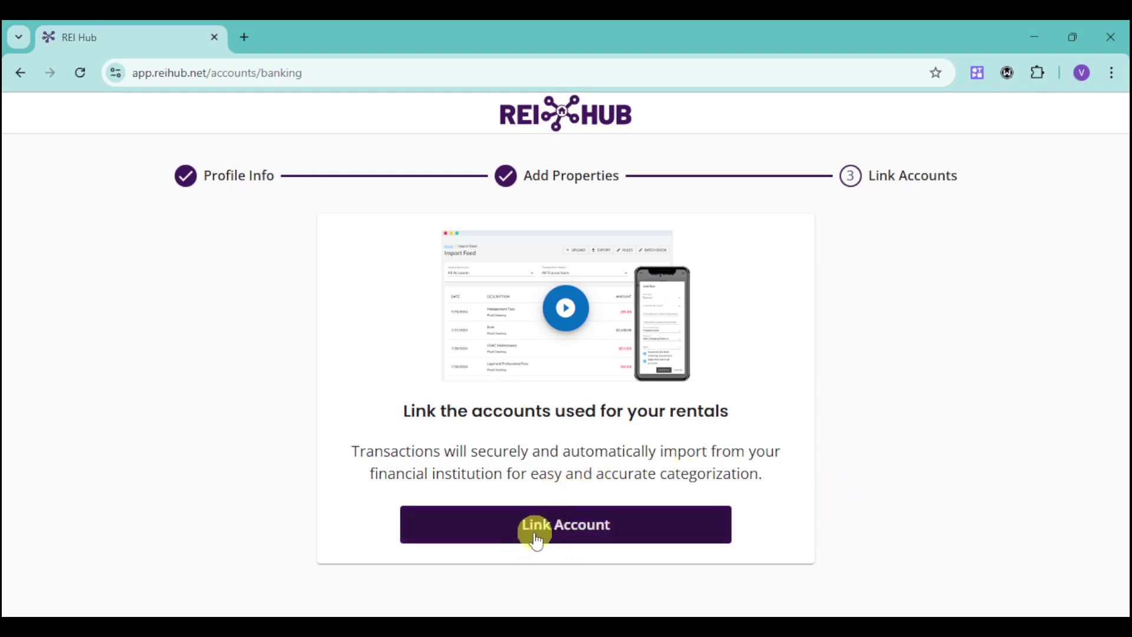
click(568, 534)
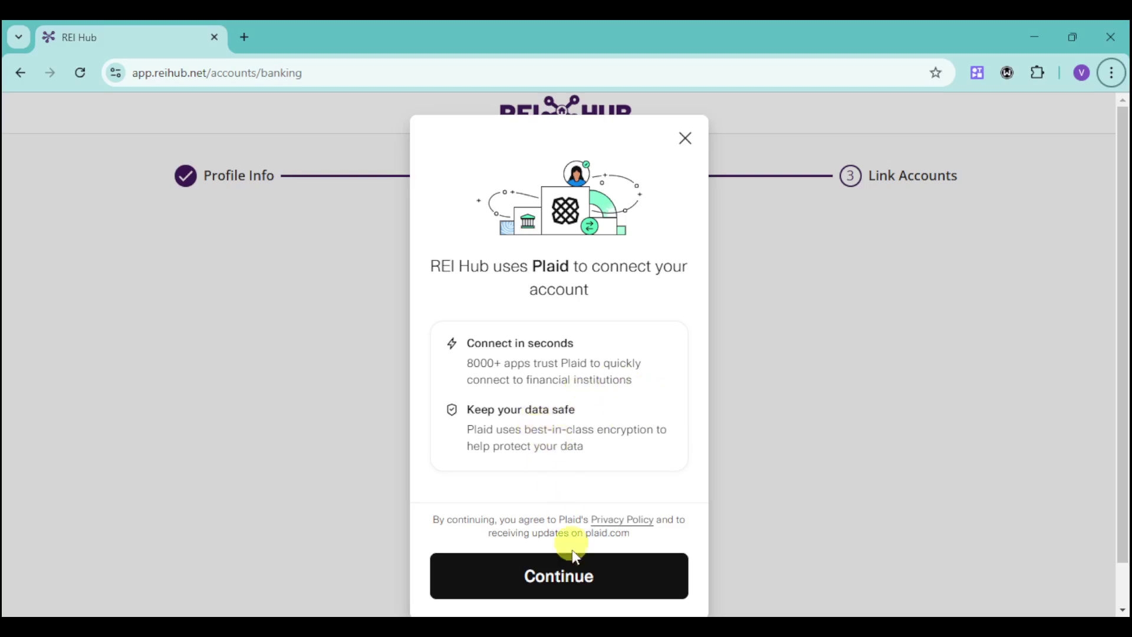
click(570, 592)
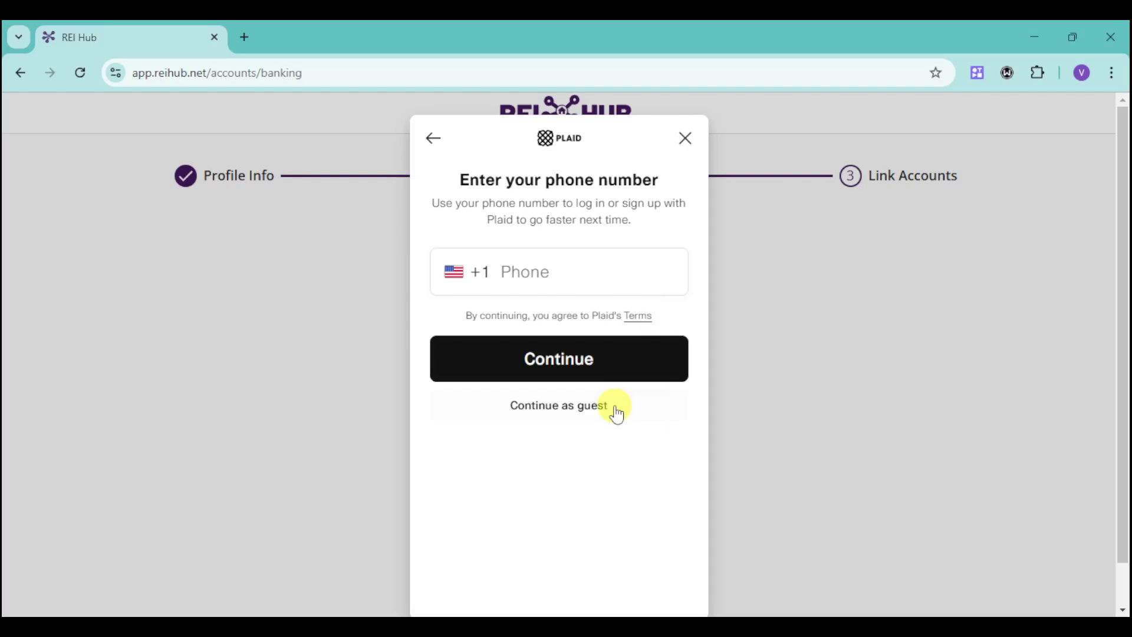
click(569, 416)
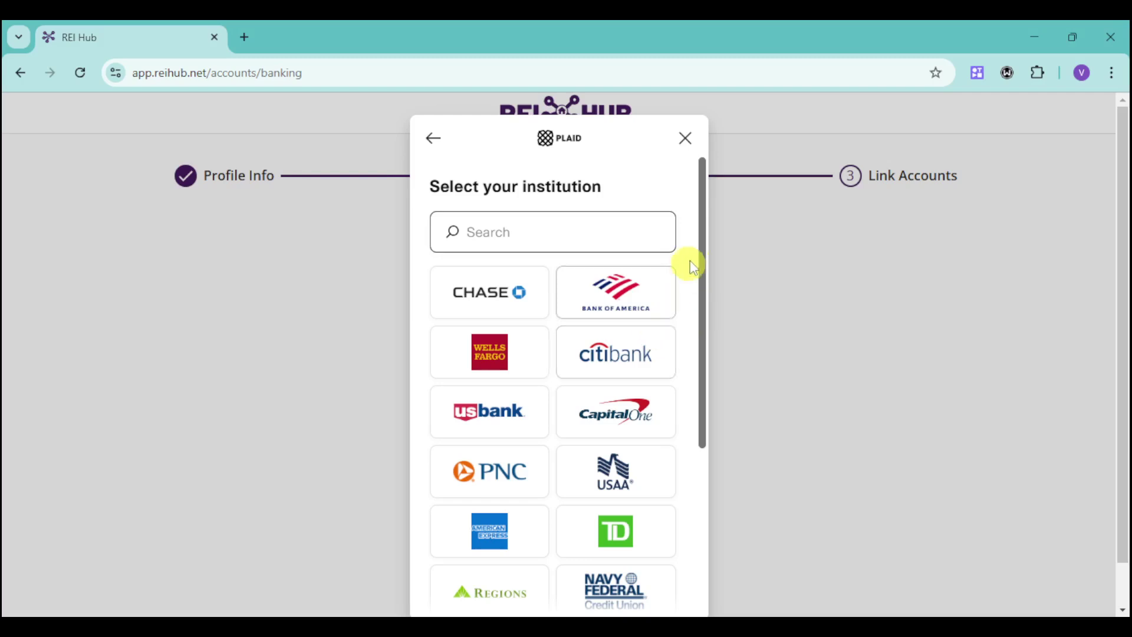
- Select Chase as the financial institution to link and open its sign-in page
mouse_move(703, 241)
mouse_down()
mouse_move(705, 493)
mouse_move(720, 254)
mouse_move(696, 242)
mouse_up()
click(509, 228)
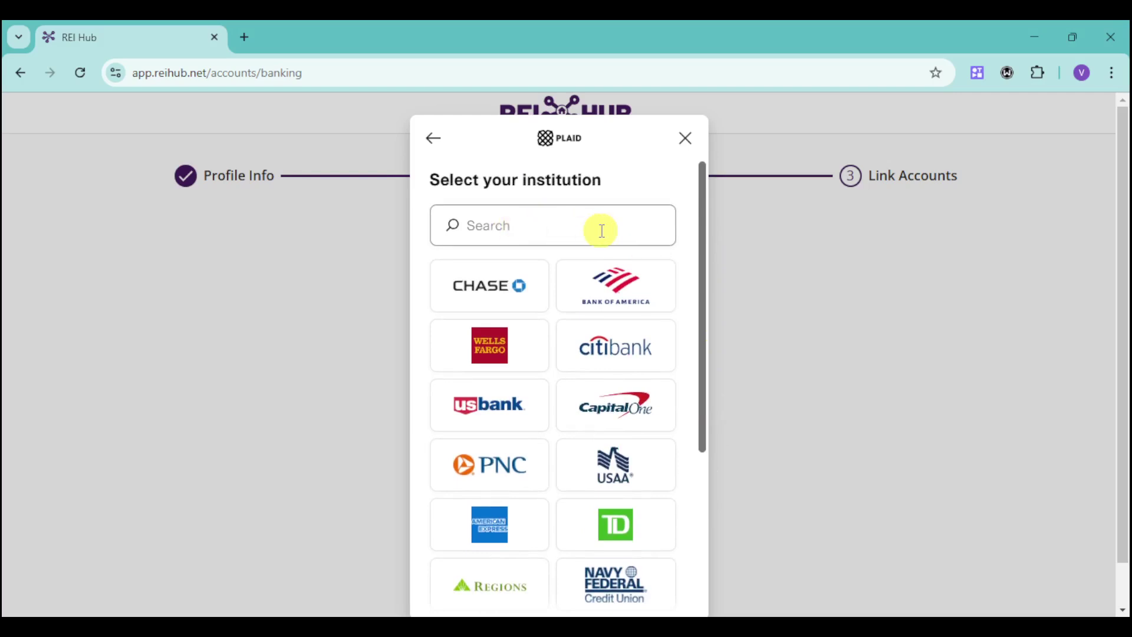
click(445, 289)
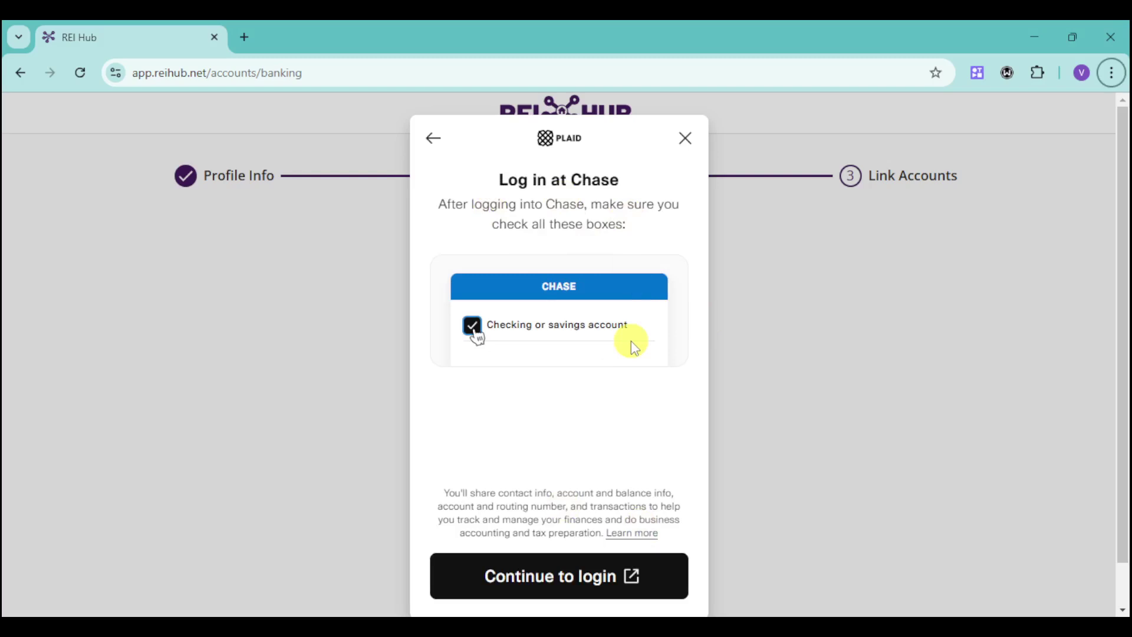
click(529, 587)
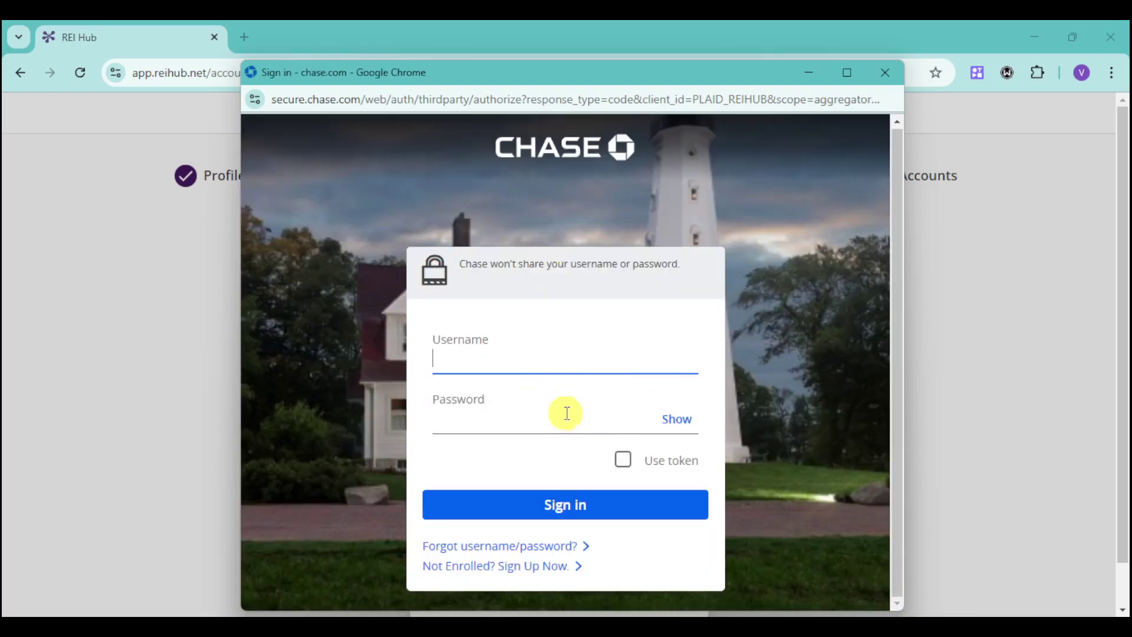
- Create a manual bank account scoped to the default portfolio and continue with Open Financial Exchange (.ofx) as the transaction file type
click(530, 500)
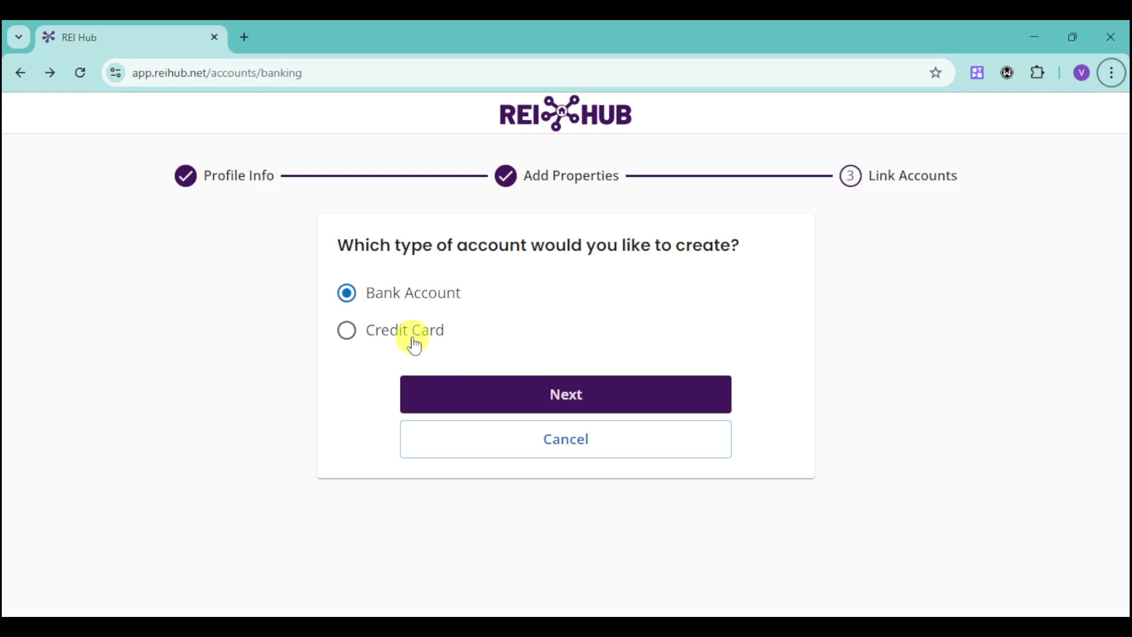
click(526, 386)
click(456, 308)
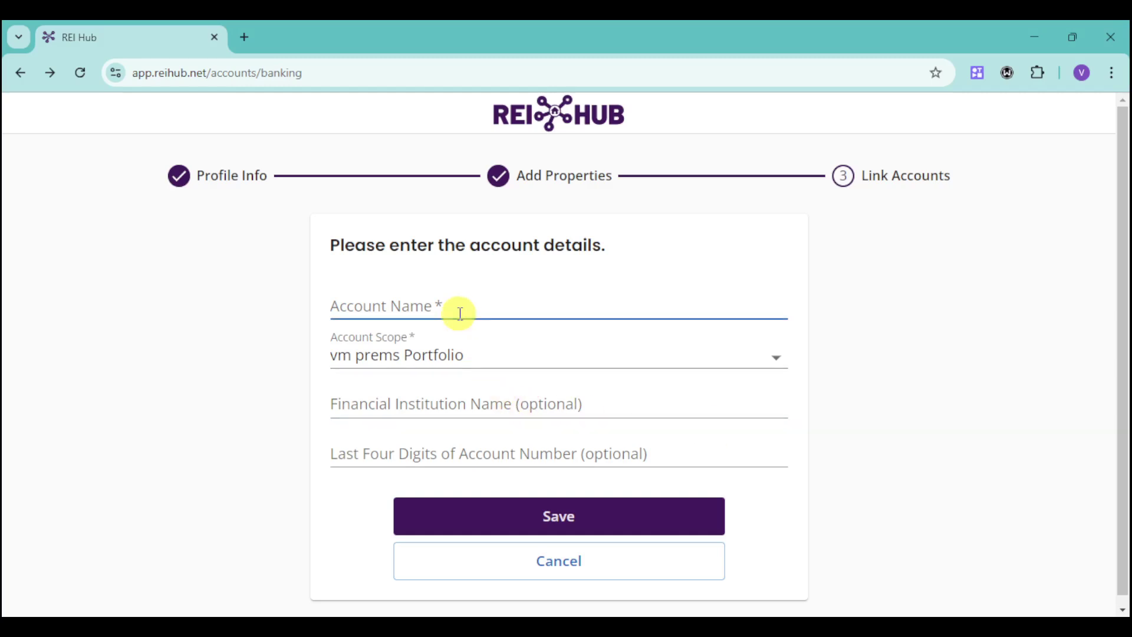
click(521, 320)
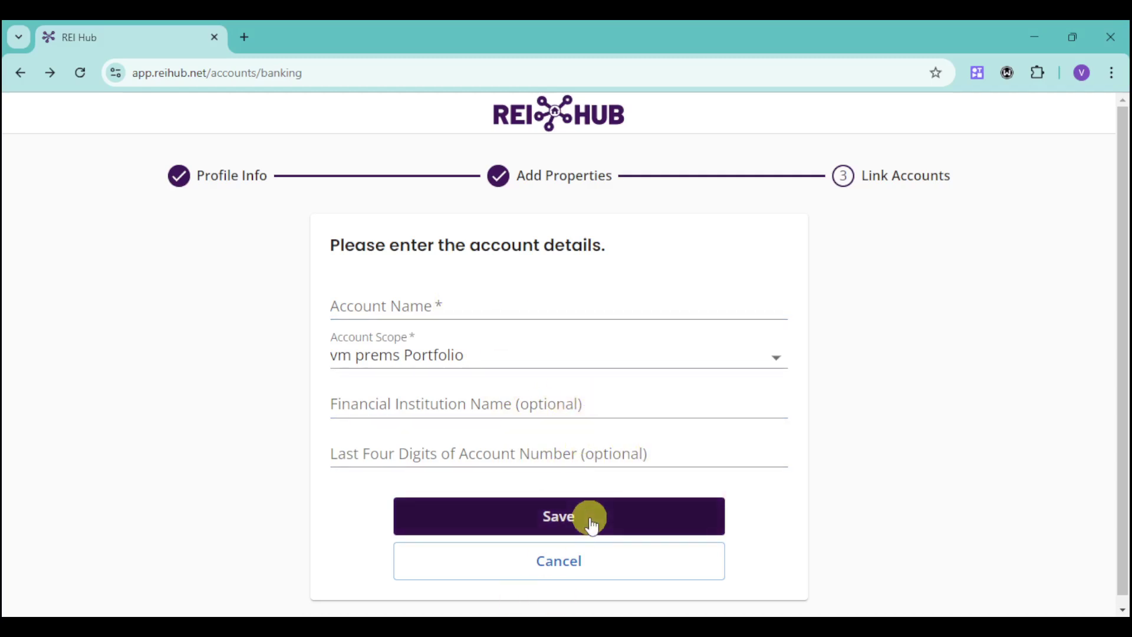
click(635, 524)
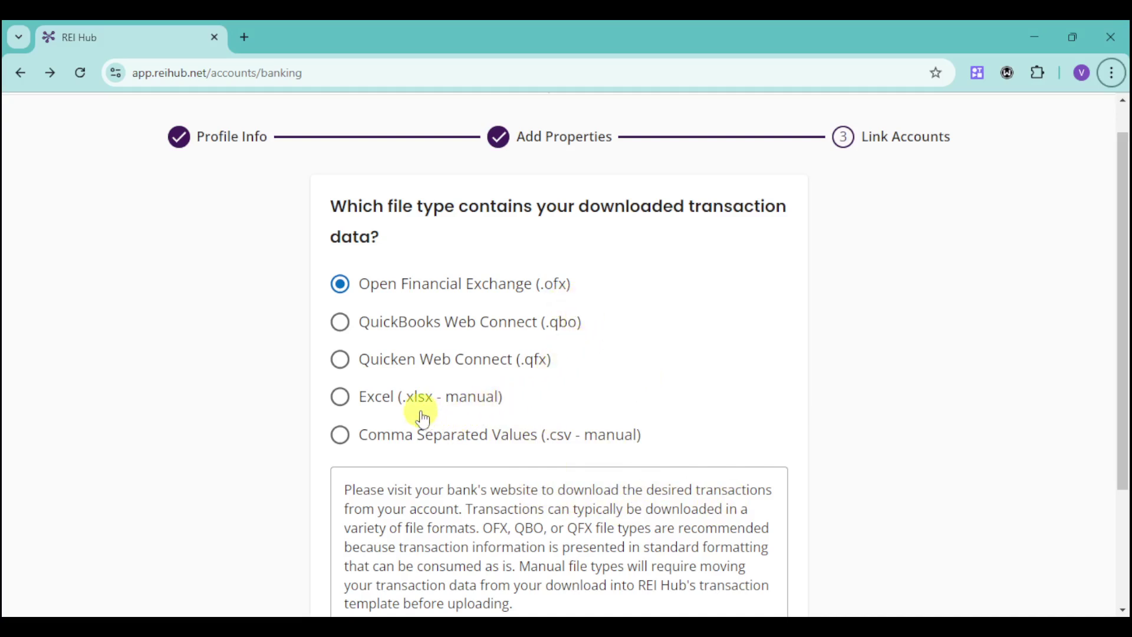
scroll(555, 447, down, 3)
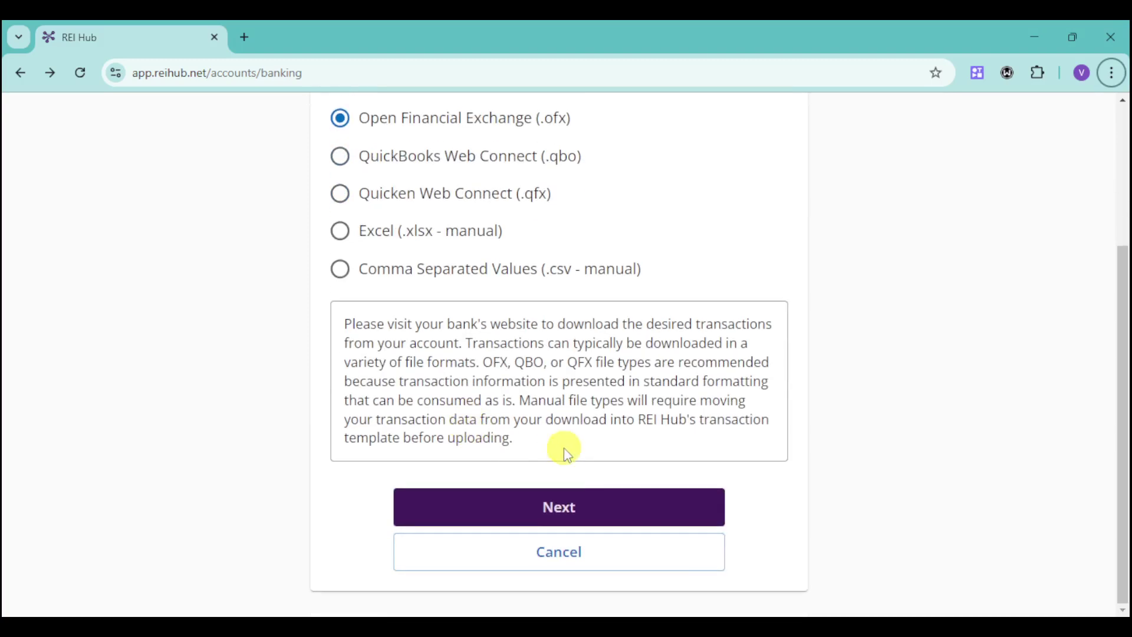
click(553, 509)
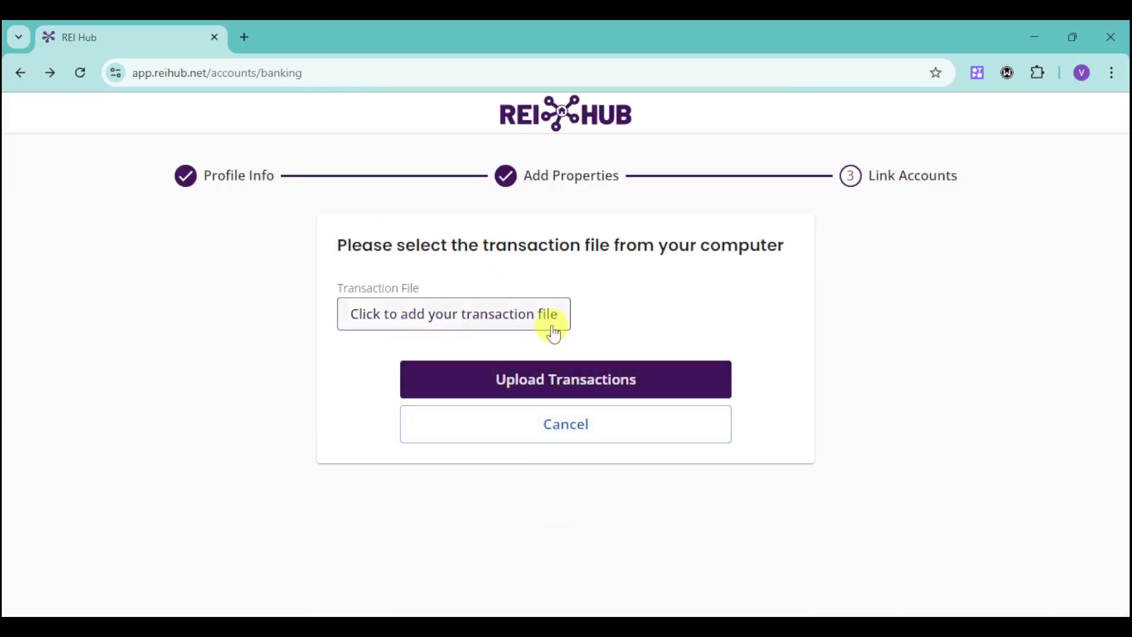
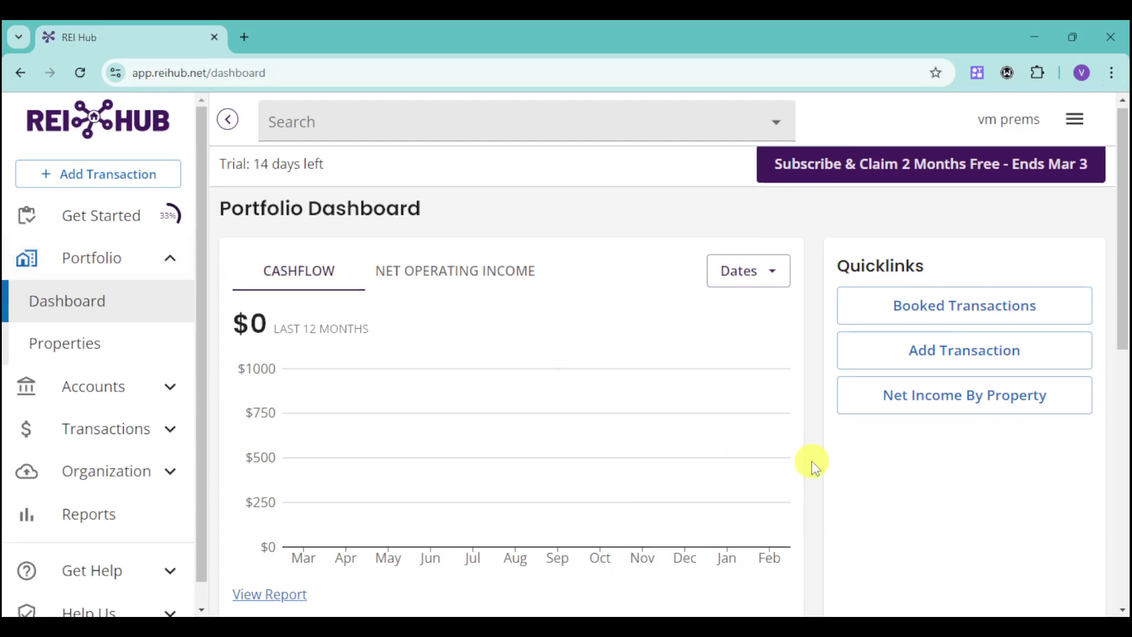
- Examine the portfolio dashboard's cash flow chart, properties, portfolio value, banking, expenses and fixed assets cards
scroll(400, 411, down, 1)
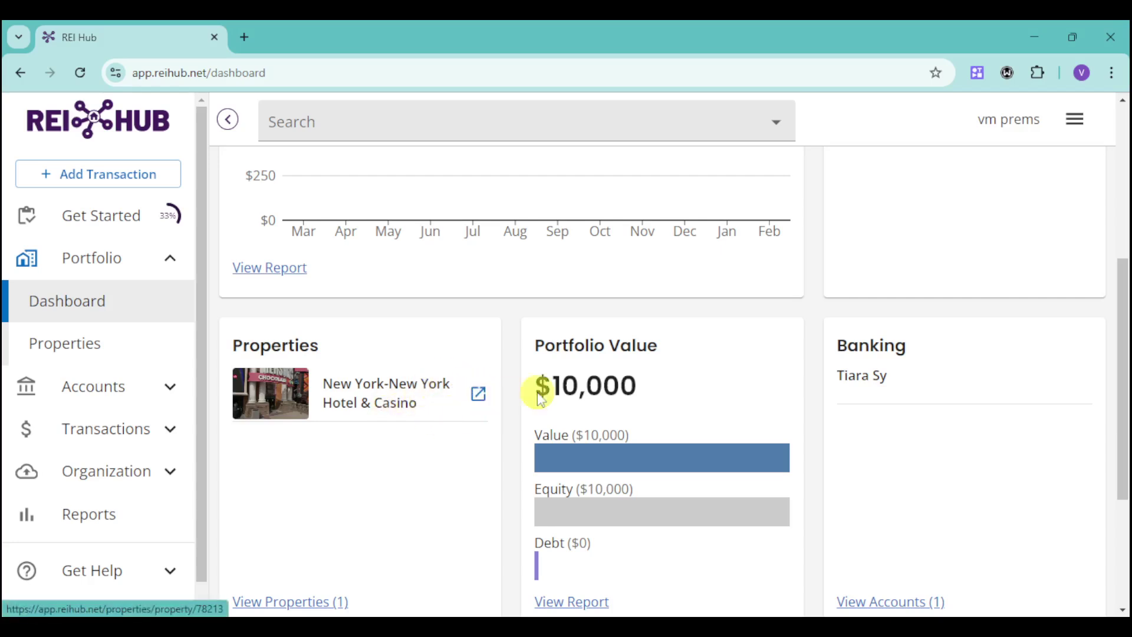
scroll(681, 434, down, 1)
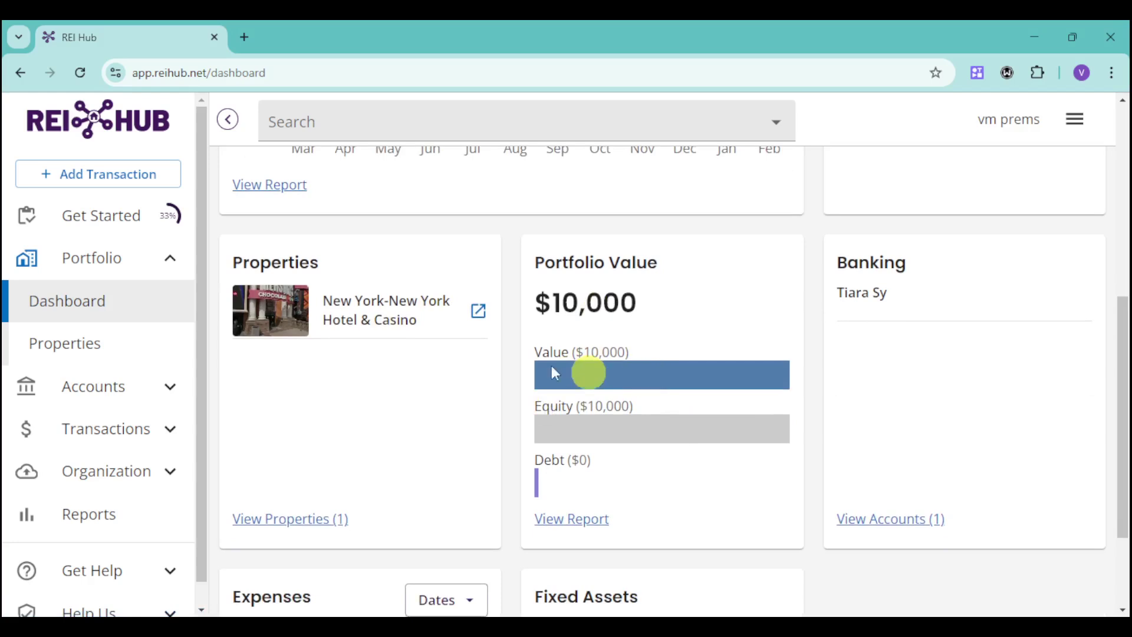
scroll(510, 388, down, 2)
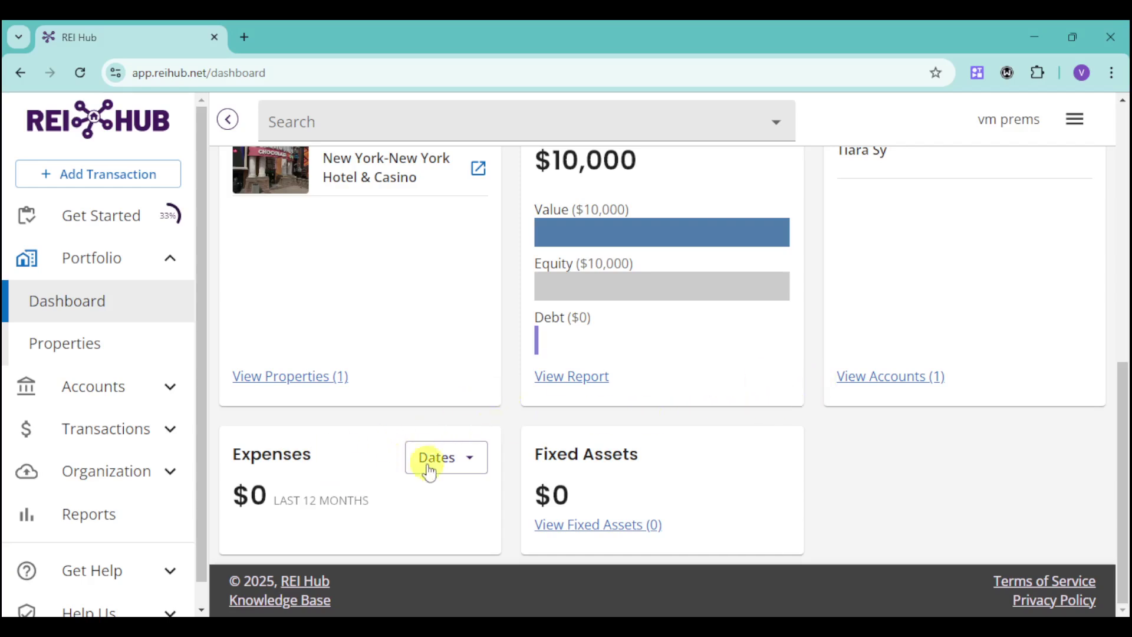
scroll(513, 430, up, 9)
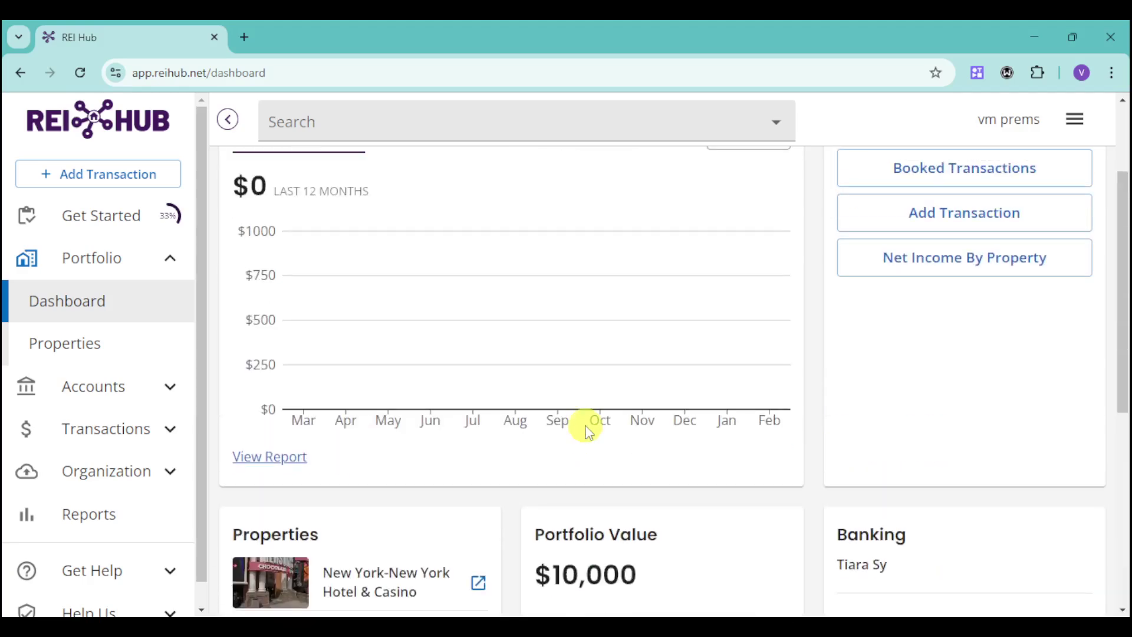
scroll(571, 443, down, 5)
scroll(495, 478, down, 4)
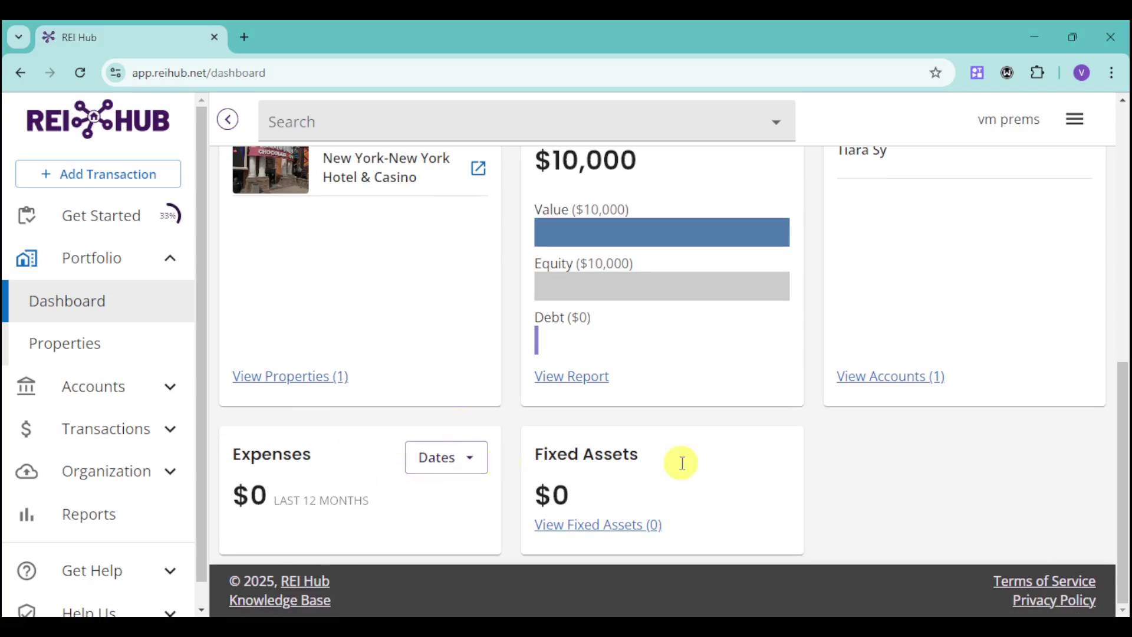
scroll(648, 460, up, 7)
scroll(609, 469, up, 3)
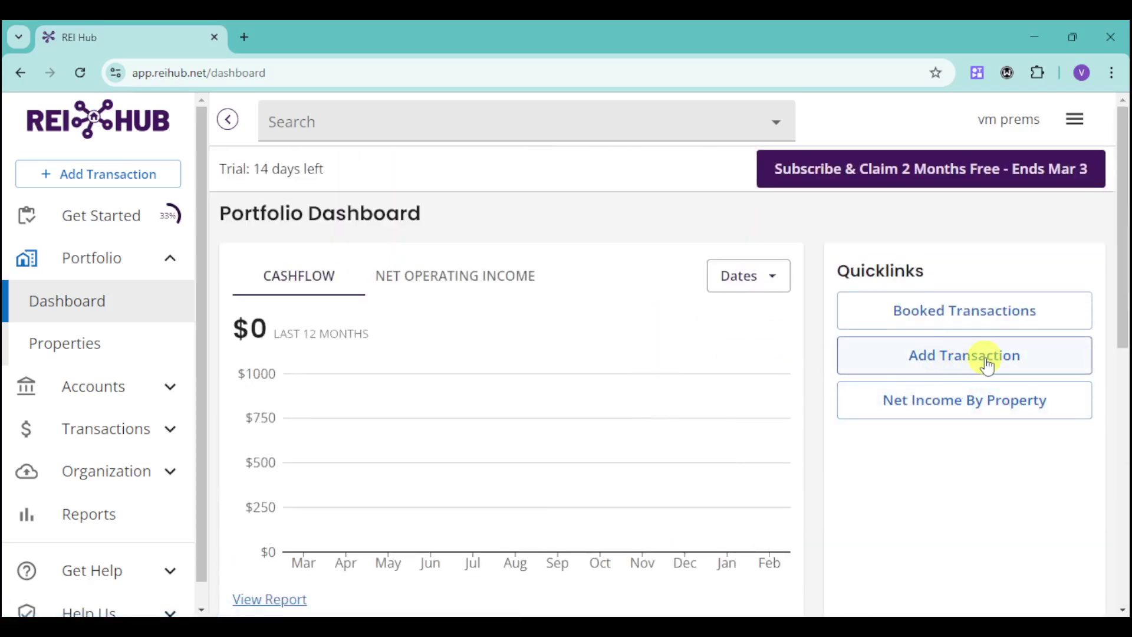
- Start adding a transaction and review the available Cash In, Cash Out and Other transaction types
click(944, 357)
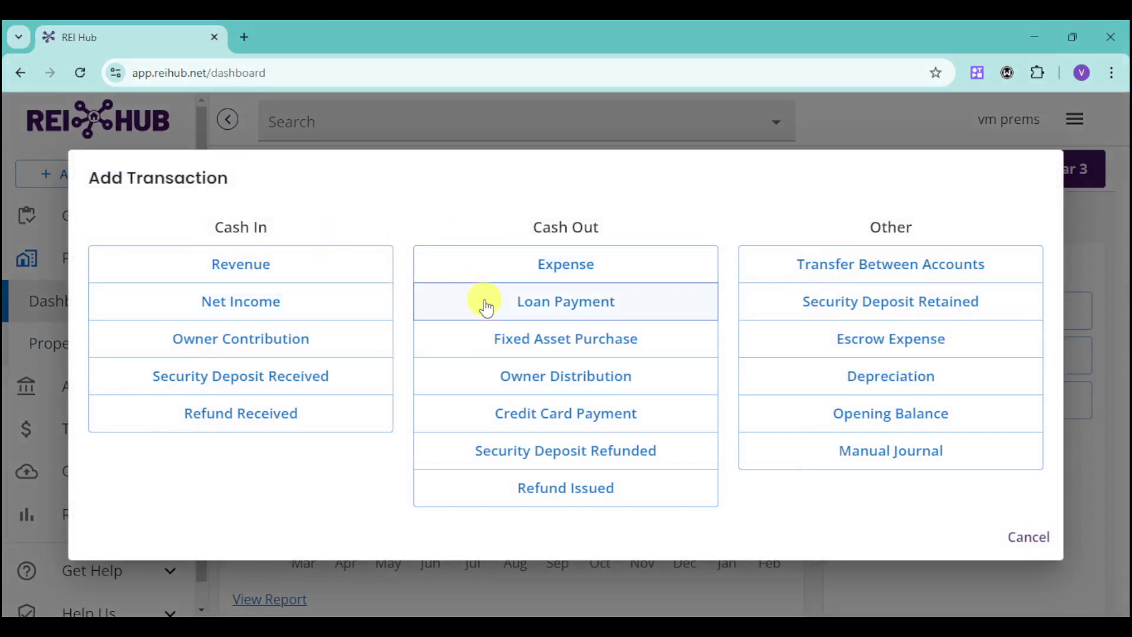
key(Escape)
- Look through the Banking, Loans and Property Managers account pages
click(156, 389)
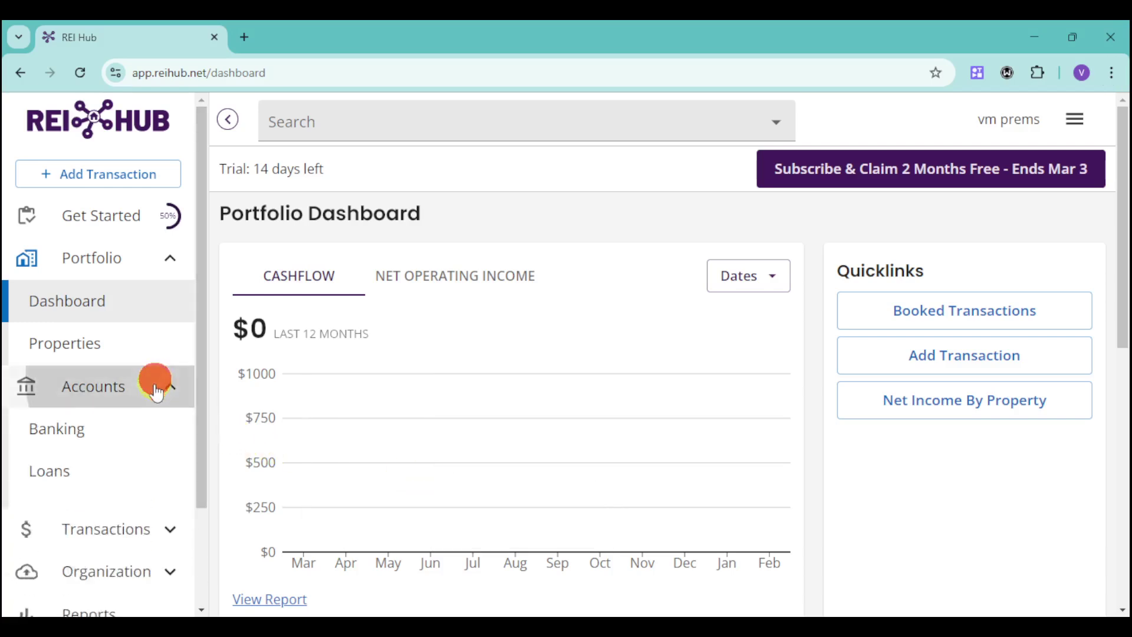
click(119, 439)
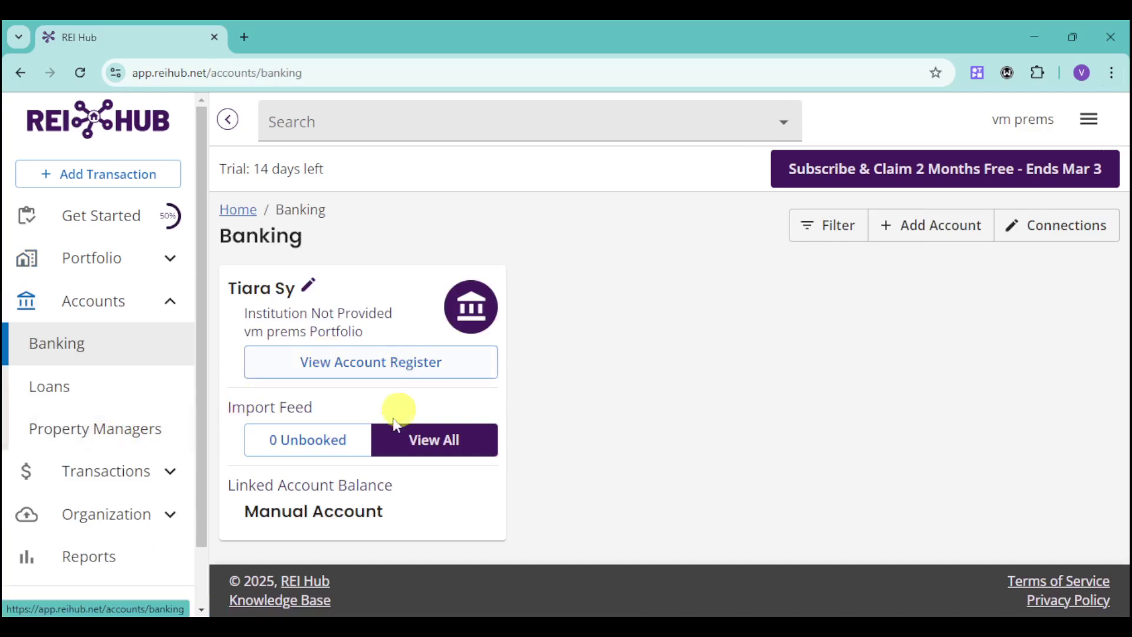
click(93, 388)
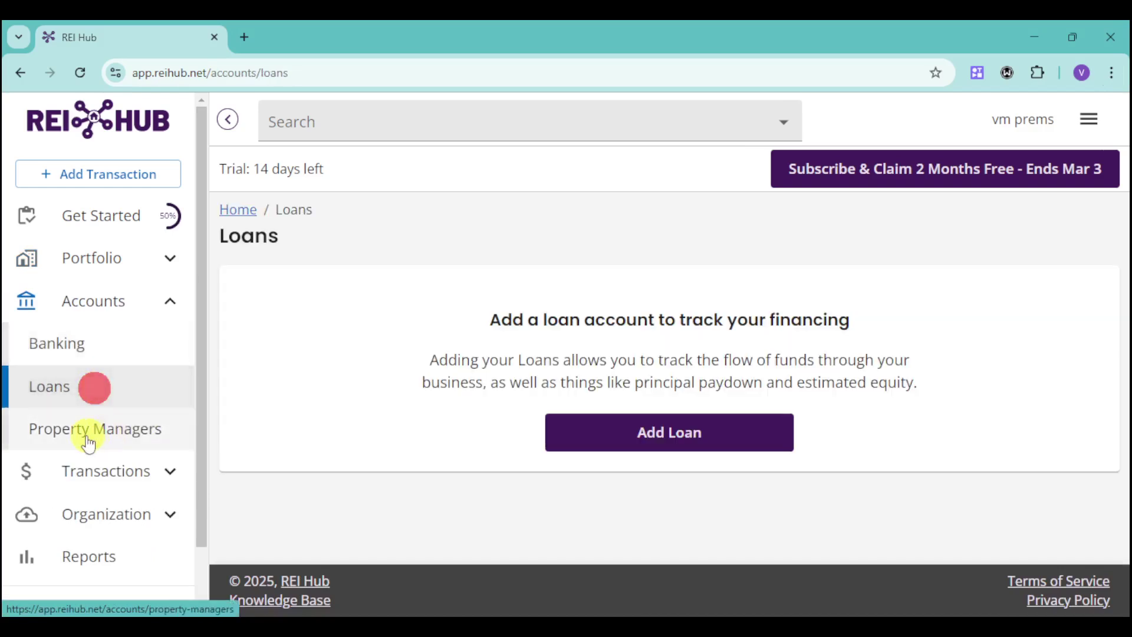
click(113, 444)
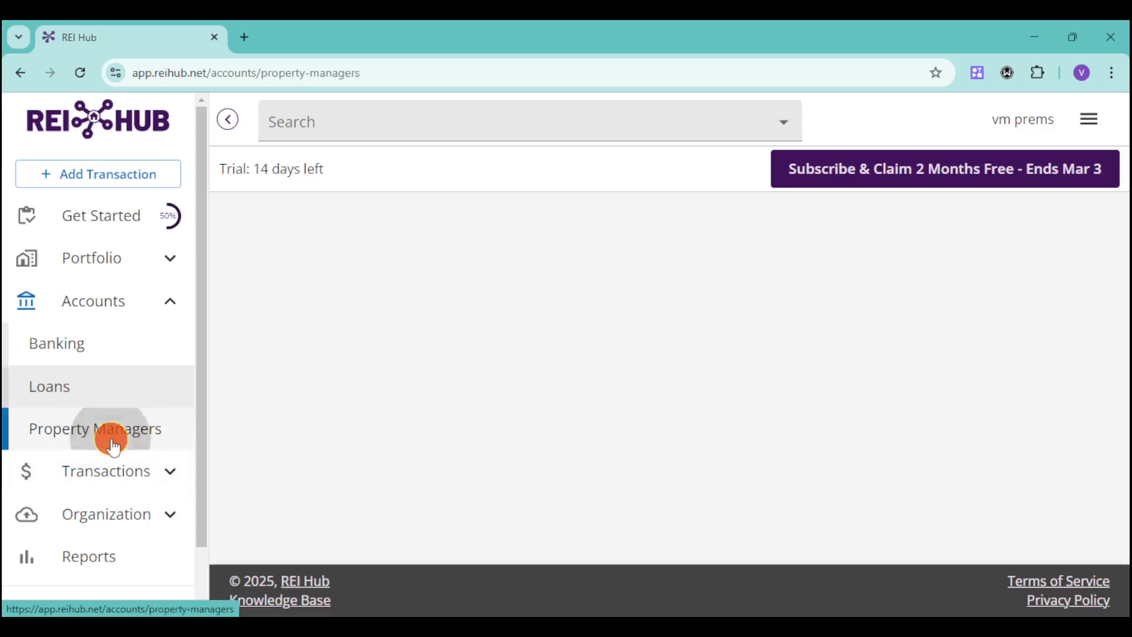
- View the operating revenues chart and the list of booked transactions for all properties
click(168, 475)
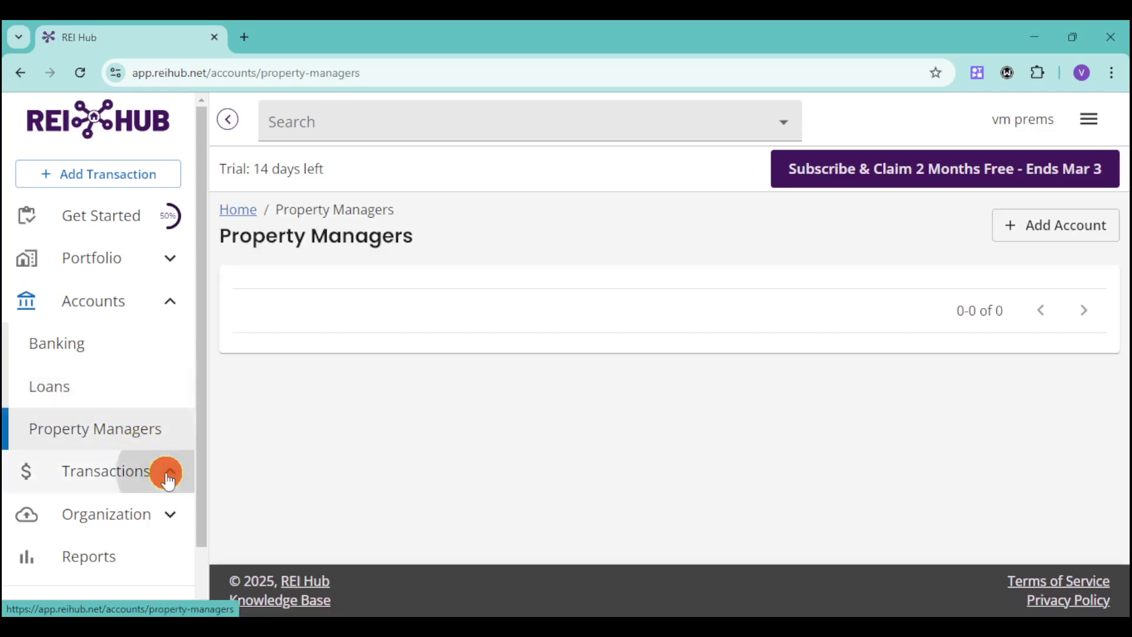
scroll(157, 476, down, 3)
click(119, 356)
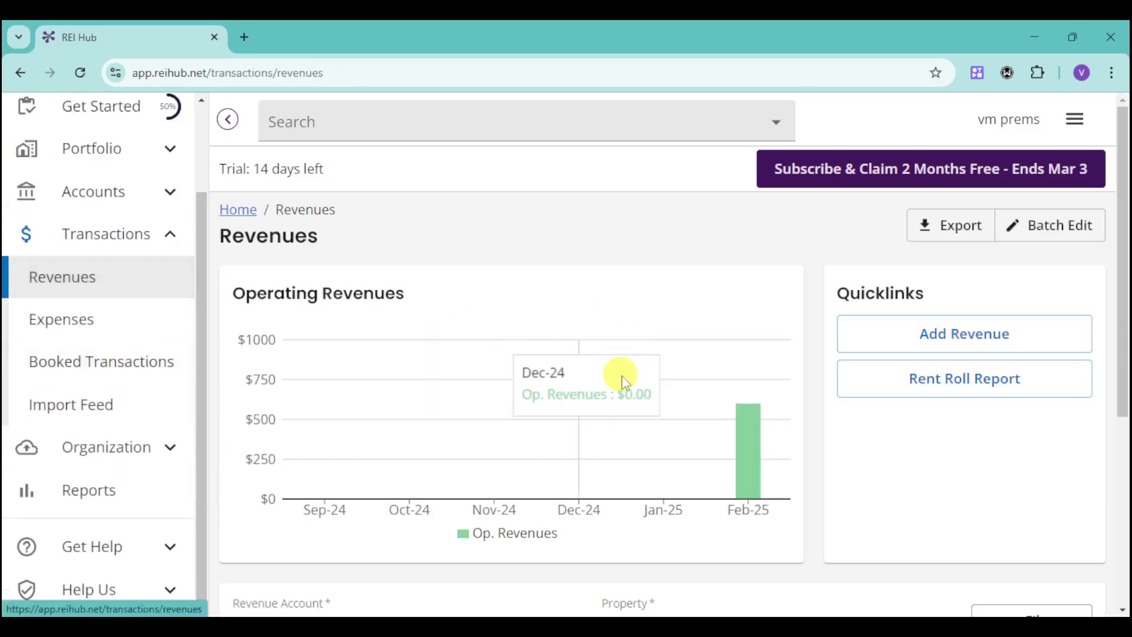
mouse_move(762, 446)
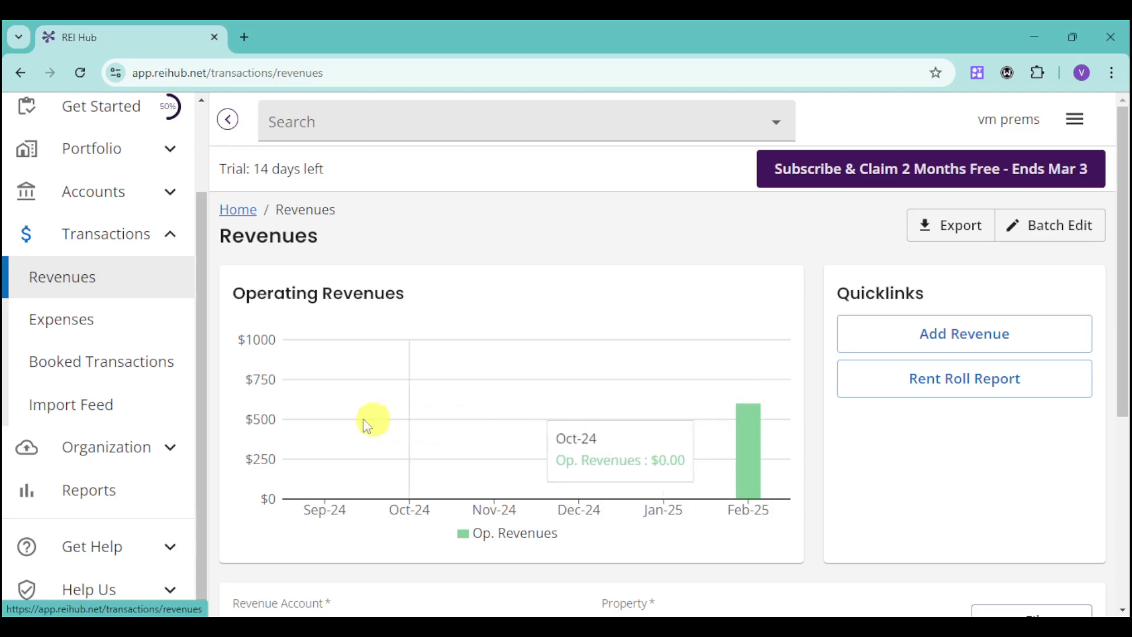
click(144, 370)
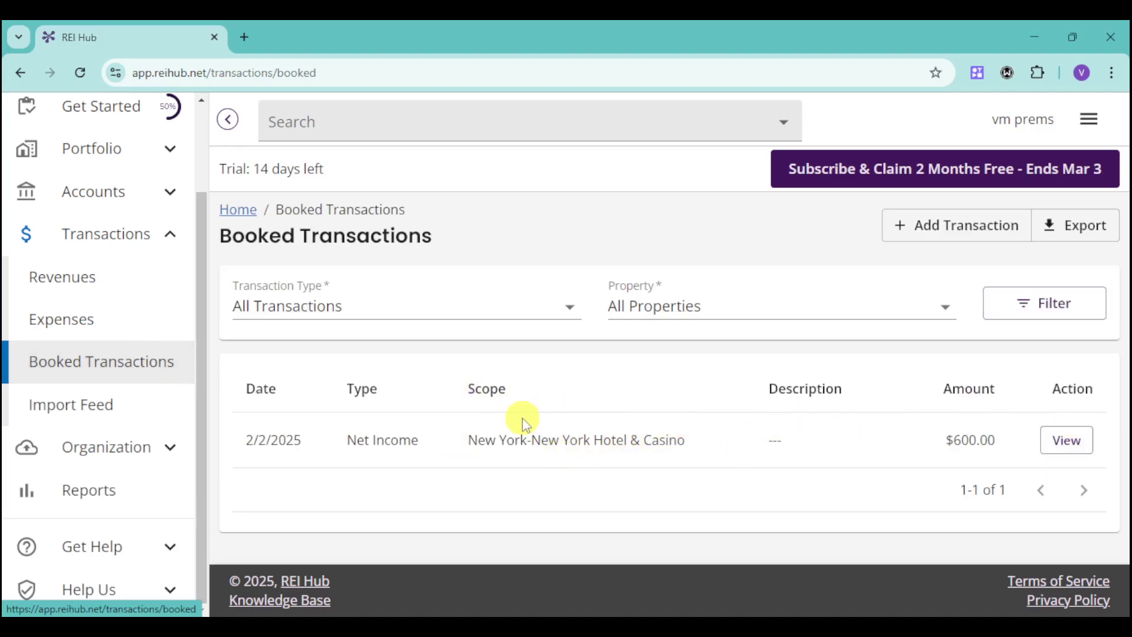
- Review the organization tools on offer, from Fixed Assets and Leases to Documents & Notes and Contacts
click(139, 447)
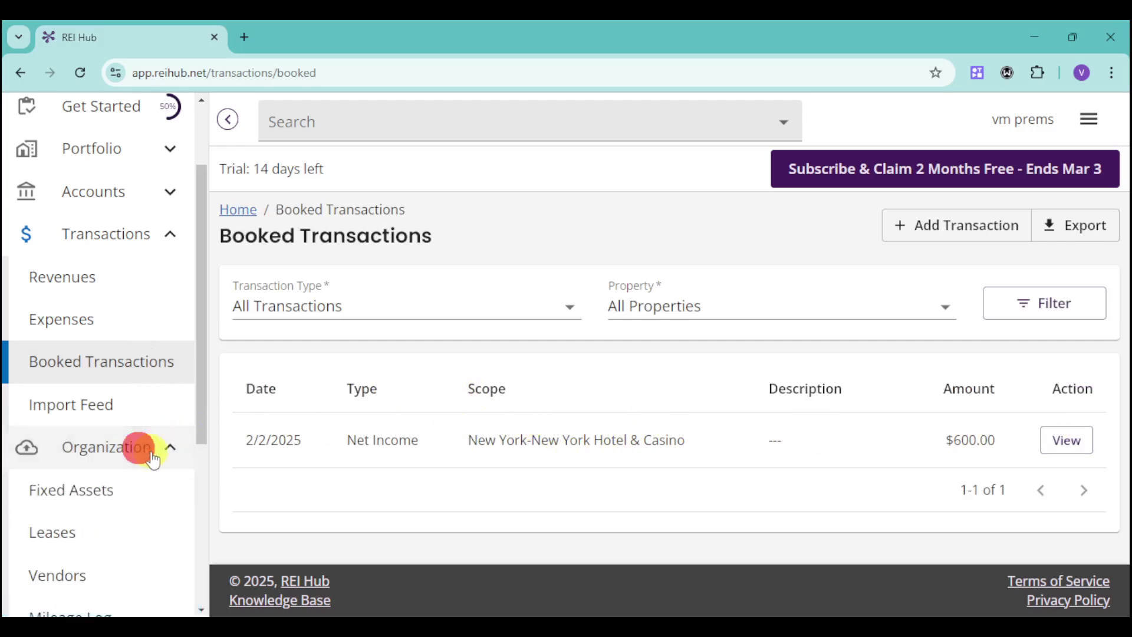
scroll(124, 413, down, 4)
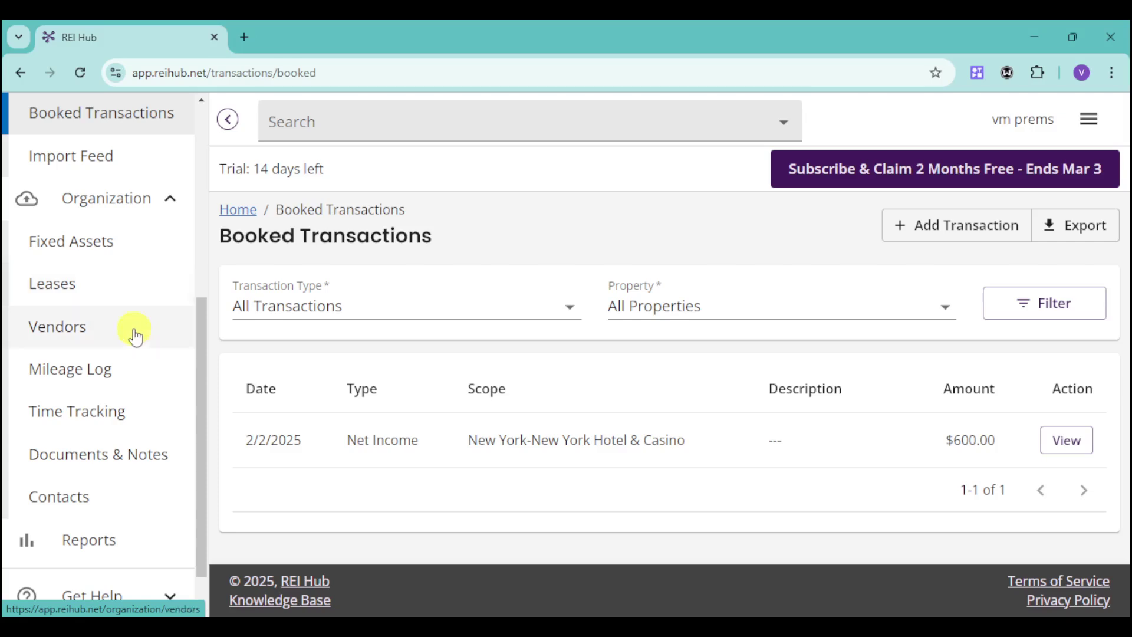
scroll(136, 439, down, 1)
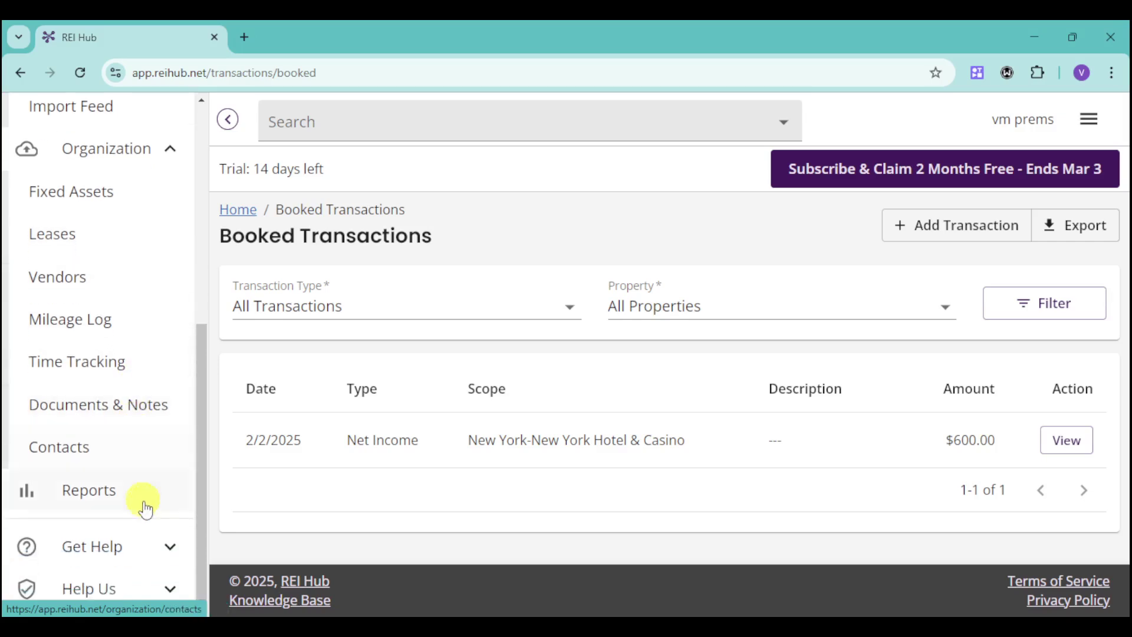
- Run and review the Net Income By Property report for This Year to Date across the Full Portfolio
click(109, 494)
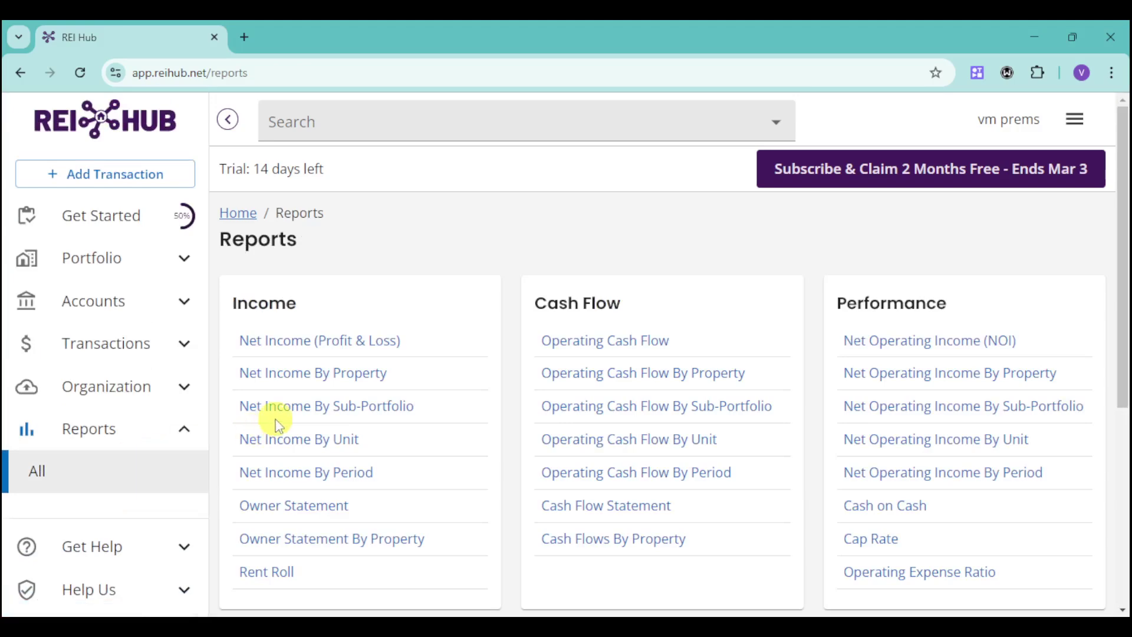
click(357, 372)
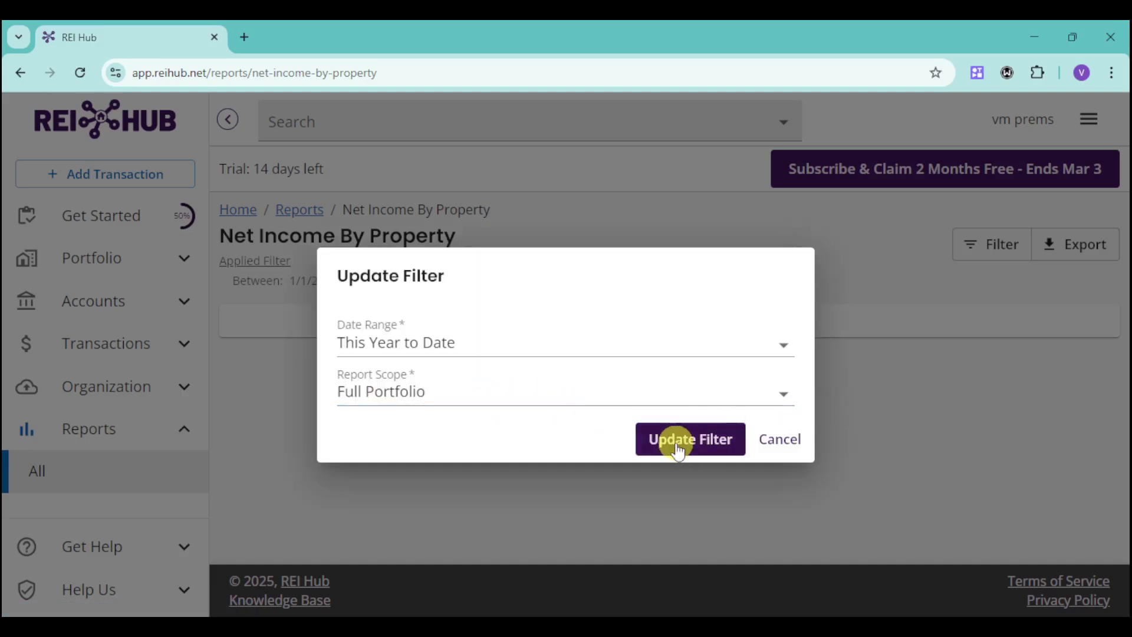
click(677, 449)
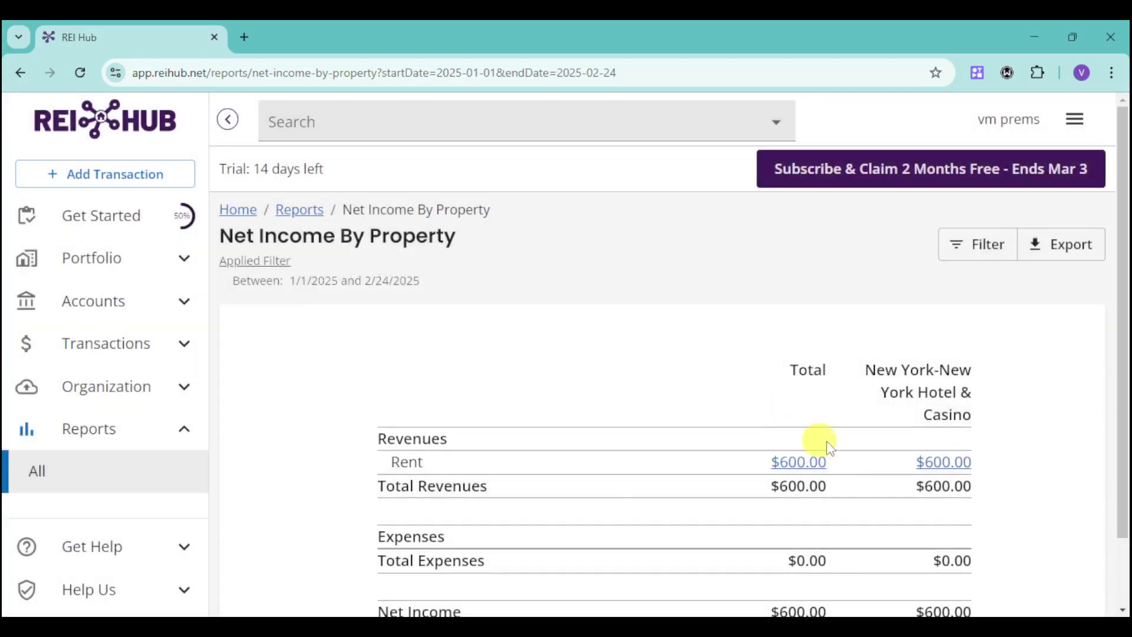
scroll(861, 460, down, 1)
scroll(590, 383, up, 1)
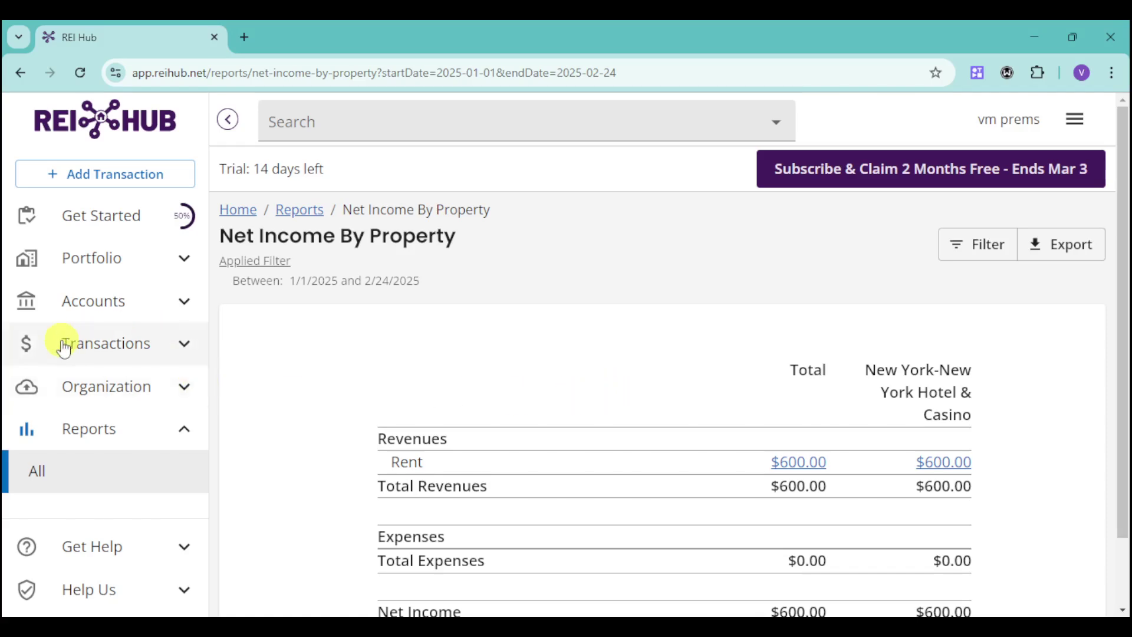
- Return to the portfolio dashboard to check the updated cash flow
click(153, 271)
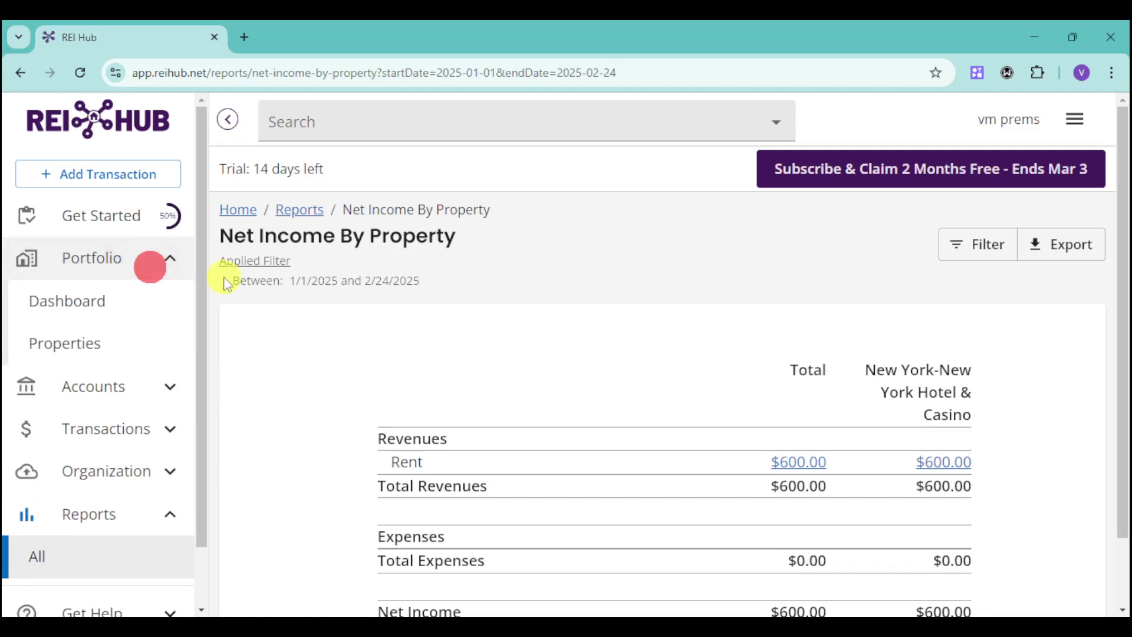
click(108, 308)
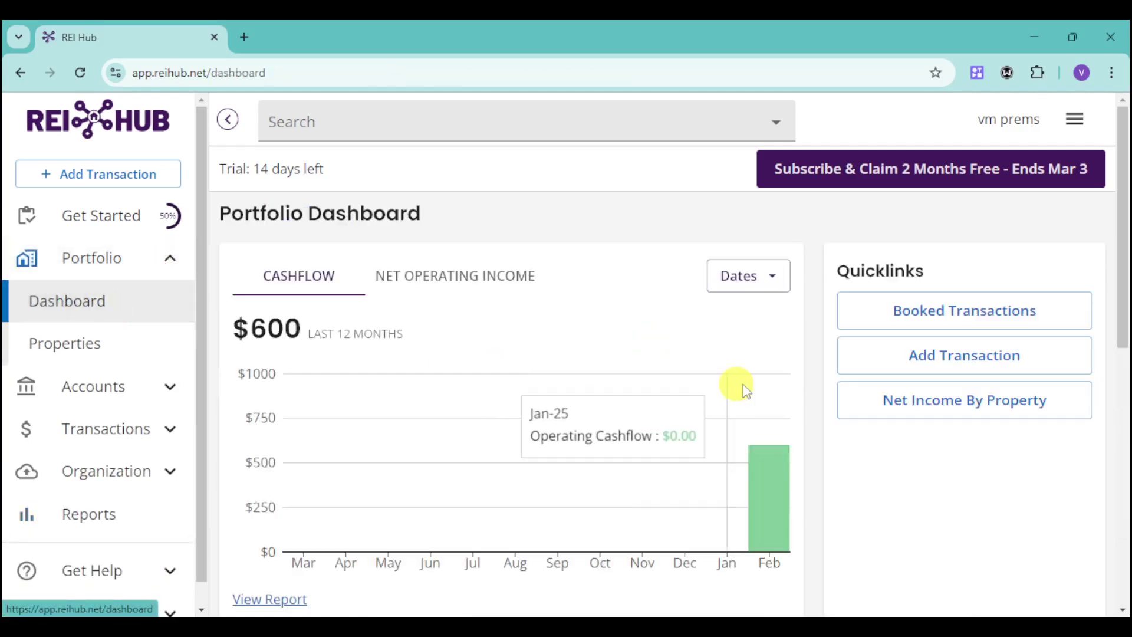